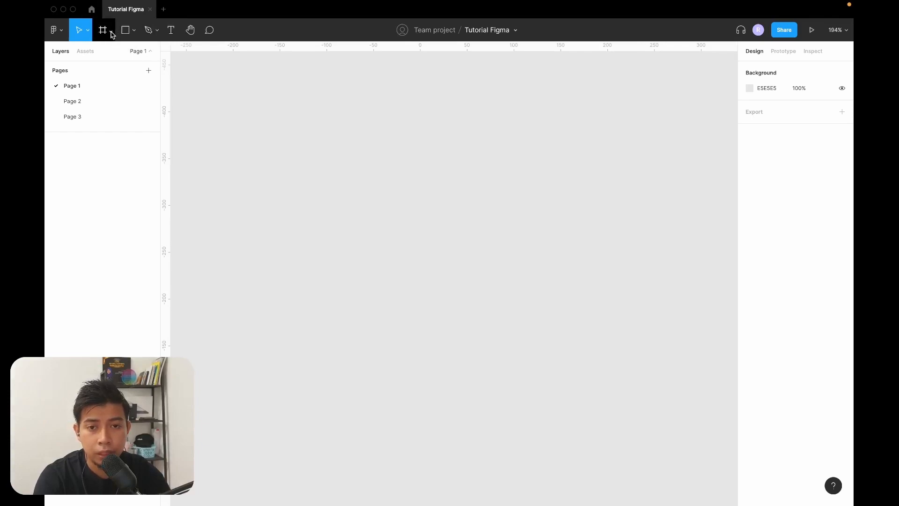
Browse the frame size presets and create a phone frame from the iPhone 13 / 13 Pro preset.
click(111, 31)
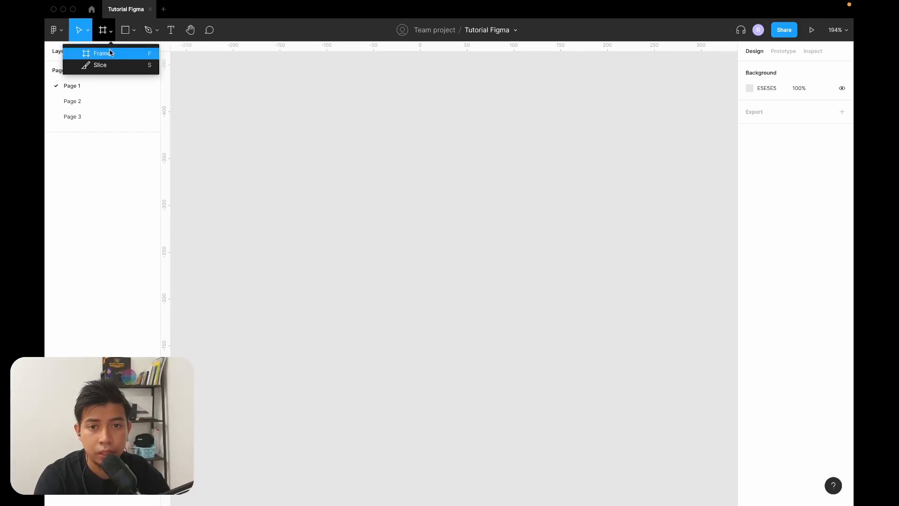
click(109, 53)
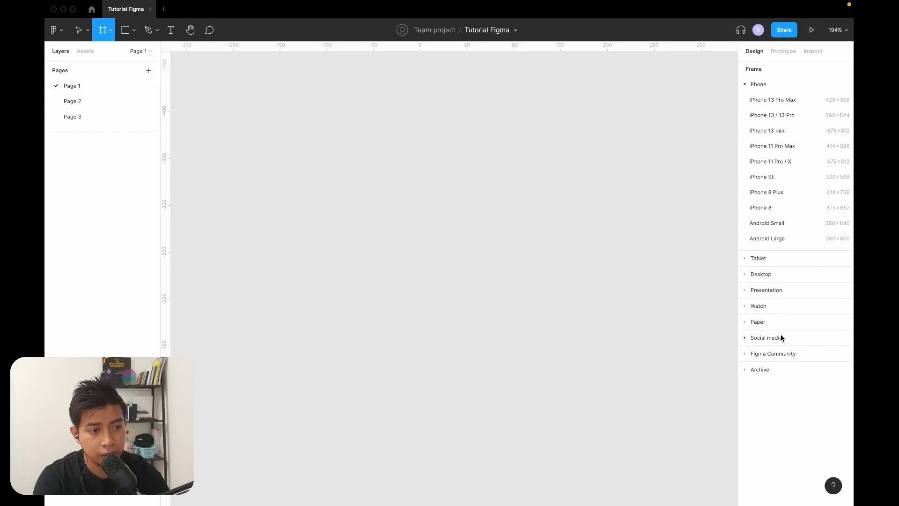
click(748, 261)
click(756, 182)
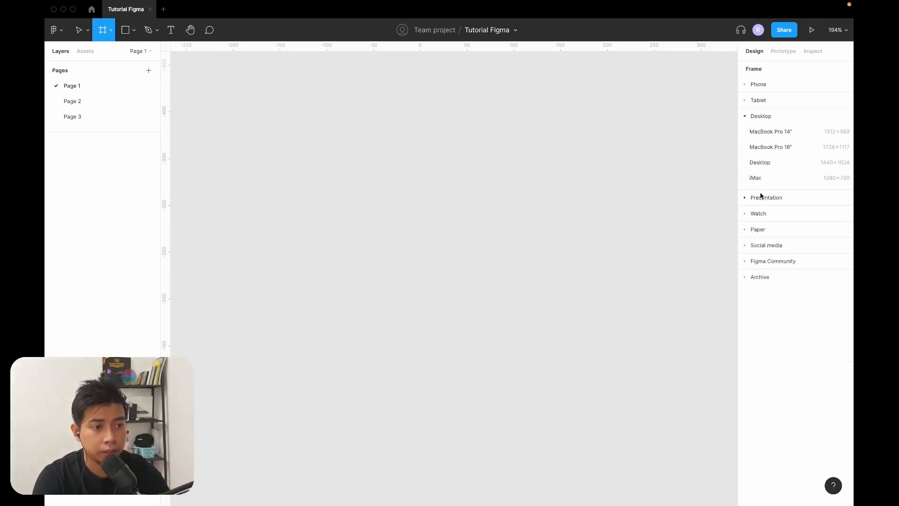
click(760, 198)
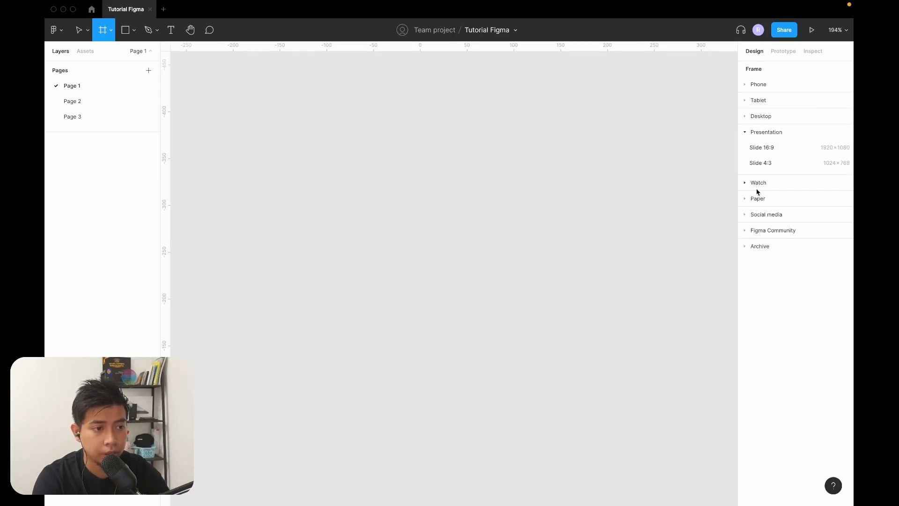
click(751, 185)
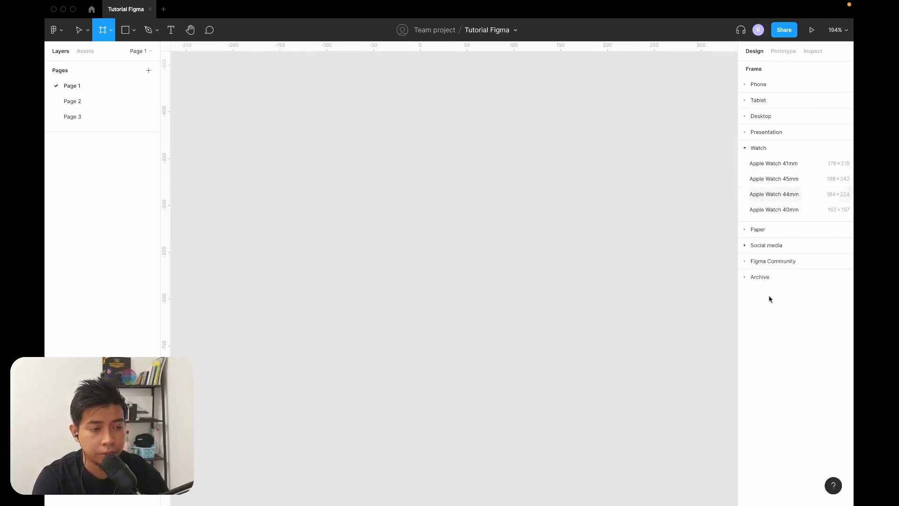
click(758, 84)
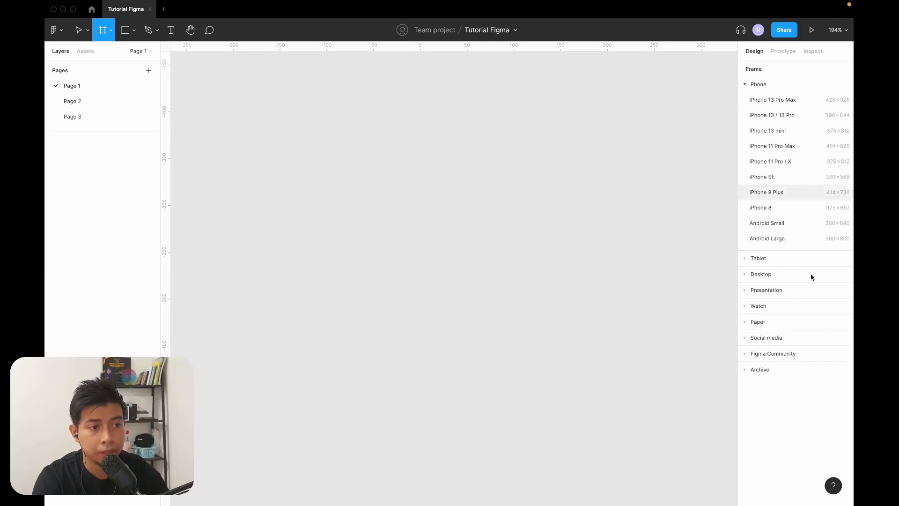
click(794, 117)
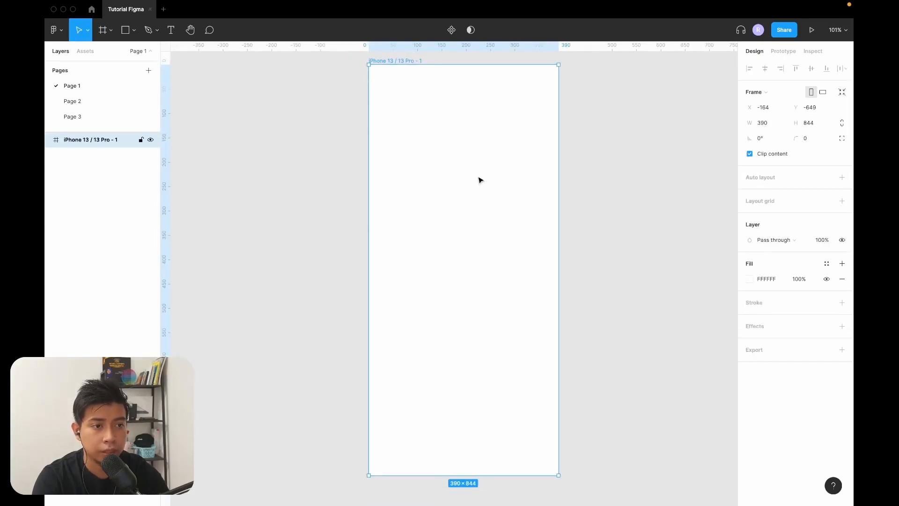
Draw a custom frame about 273 × 466 beside the iPhone 13 / 13 Pro frame.
click(104, 31)
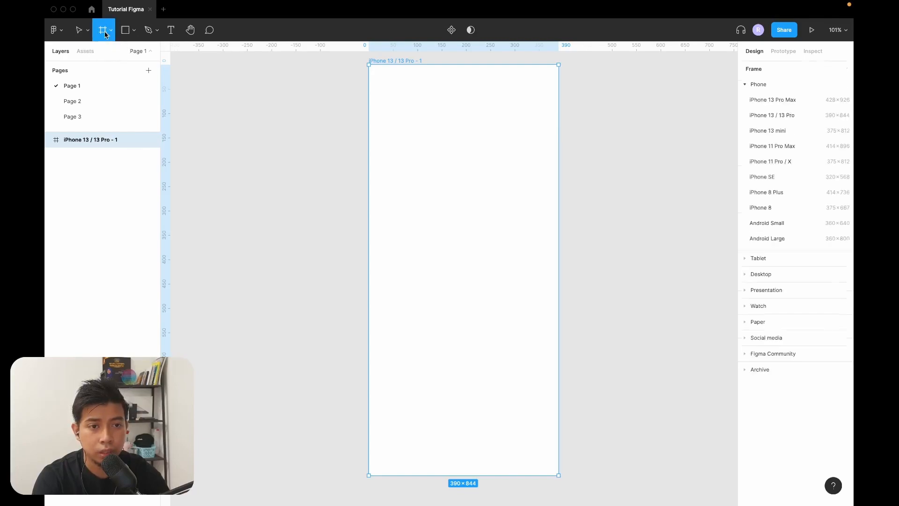
scroll(610, 142, right, 5)
mouse_move(401, 79)
mouse_down()
mouse_move(570, 276)
mouse_move(503, 311)
mouse_move(542, 226)
mouse_move(551, 262)
mouse_move(515, 275)
mouse_move(586, 282)
mouse_move(560, 255)
mouse_move(535, 308)
mouse_up()
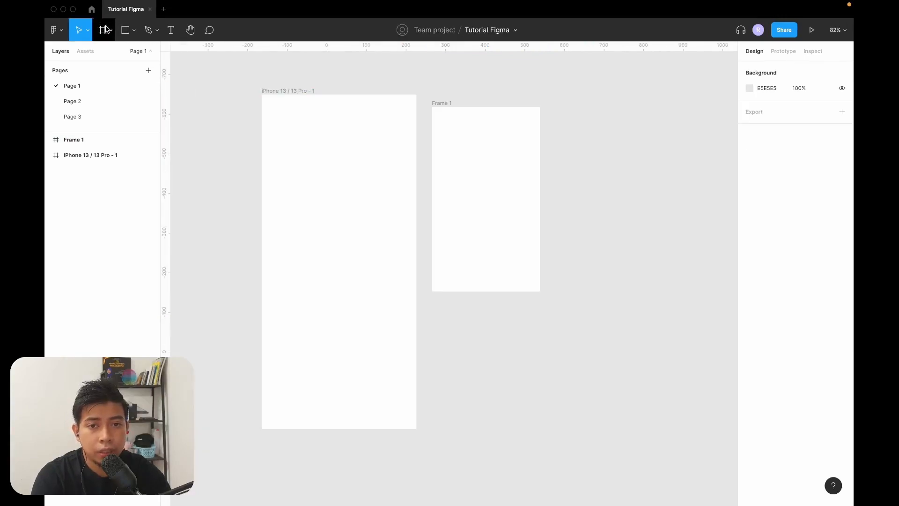
Draw another custom frame about 208 × 466 beside Frame 1, matching its height.
click(112, 30)
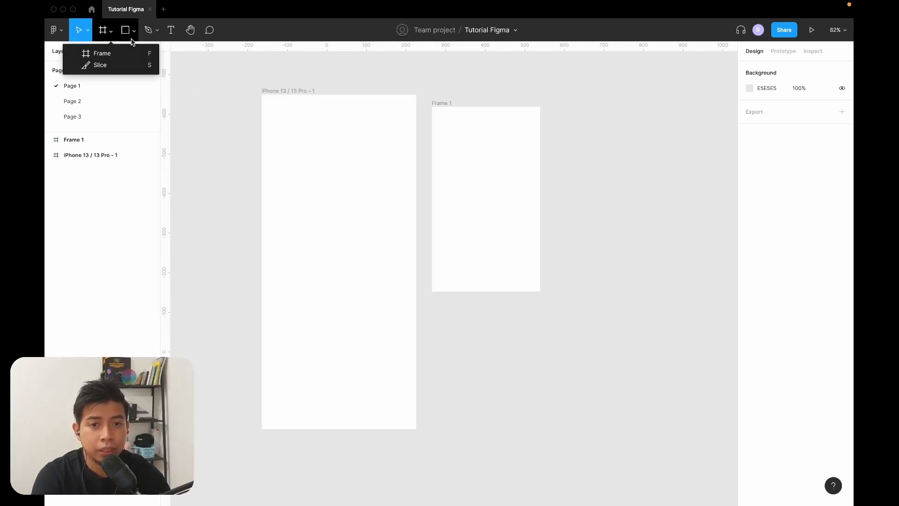
click(199, 85)
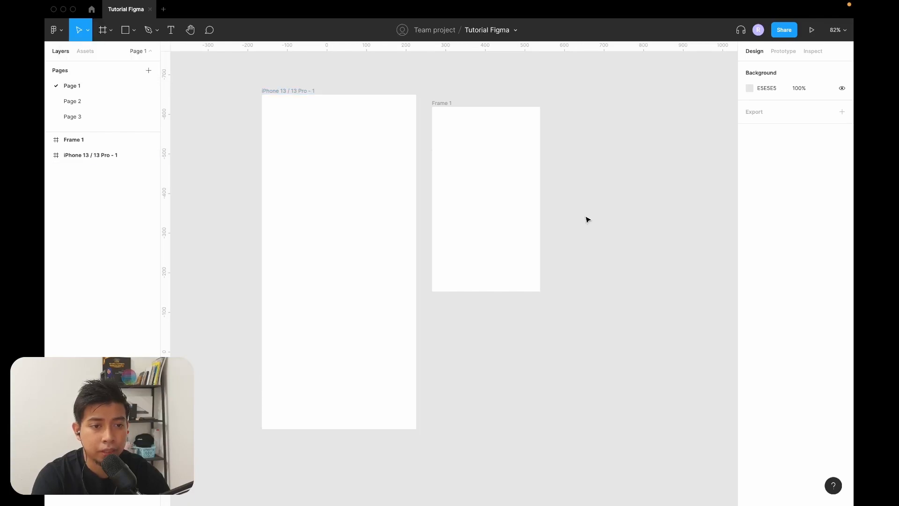
key(f)
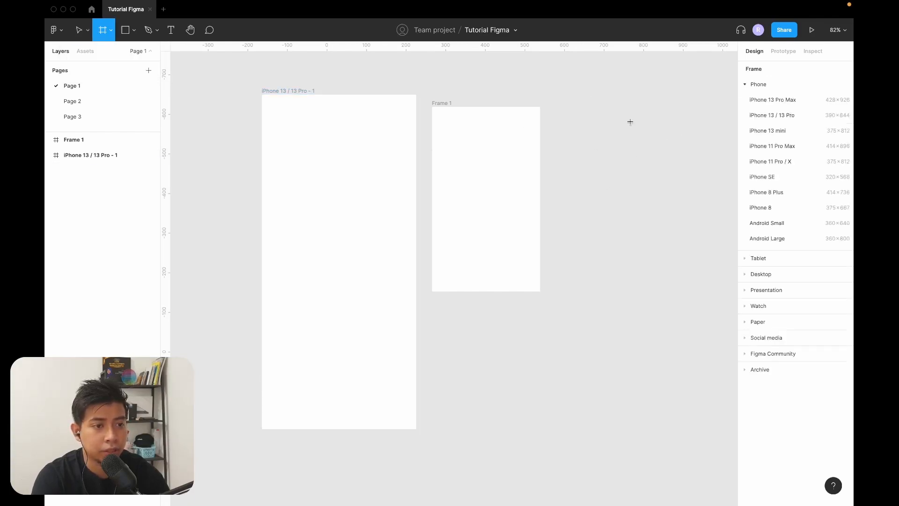
drag(550, 104, 632, 292)
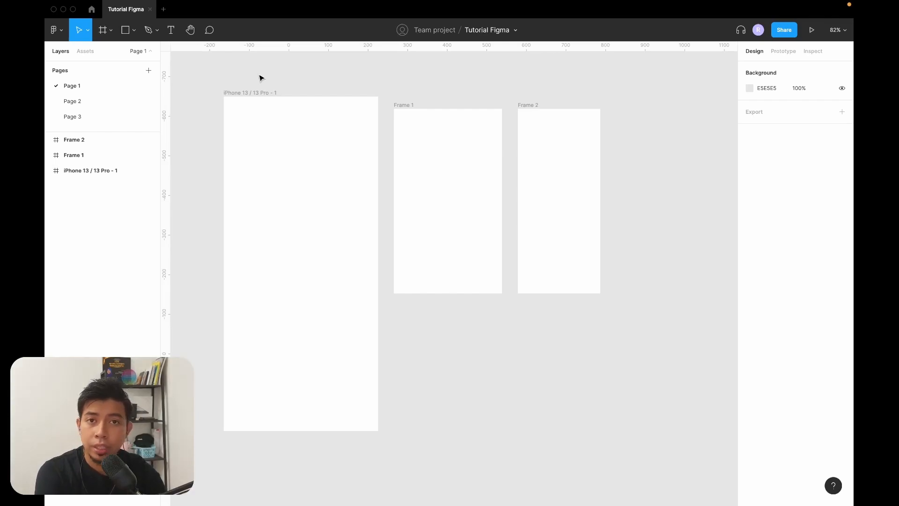
Set the fill colour of the iPhone 13 / 13 Pro frame to F9F9F9.
scroll(397, 135, left, 3)
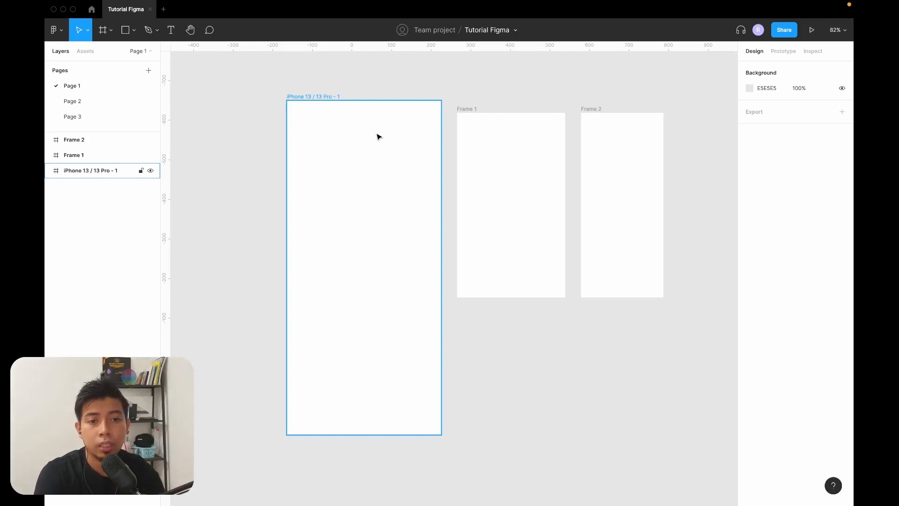
scroll(346, 129, up, 1)
click(301, 112)
click(509, 109)
click(304, 111)
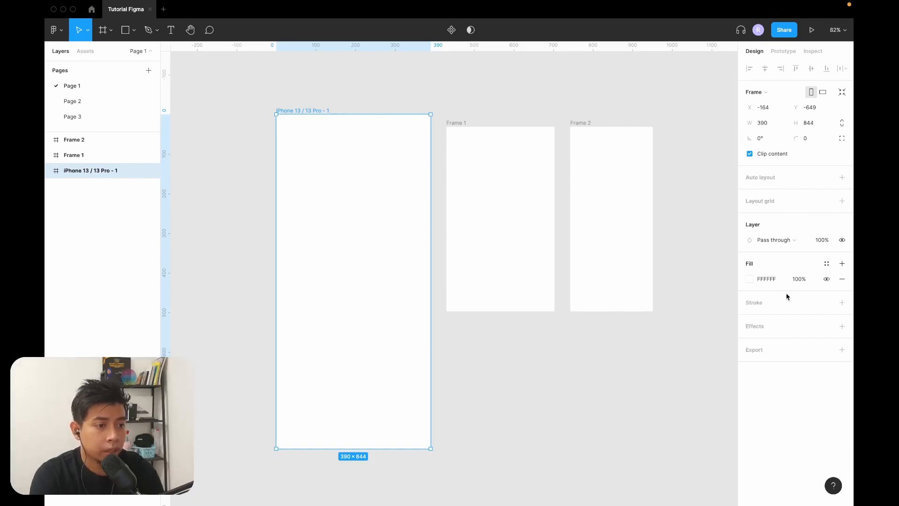
click(772, 280)
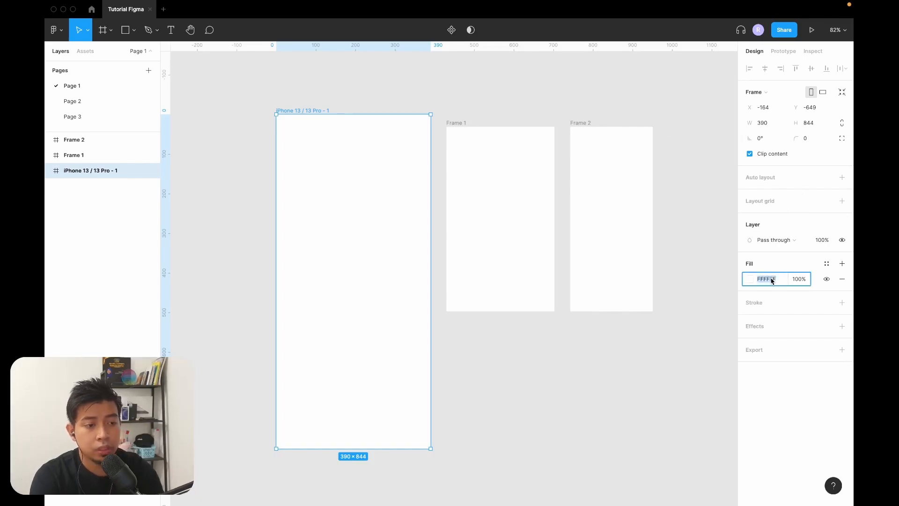
text(f99)
key(BackSpace)
key(BackSpace)
key(BackSpace)
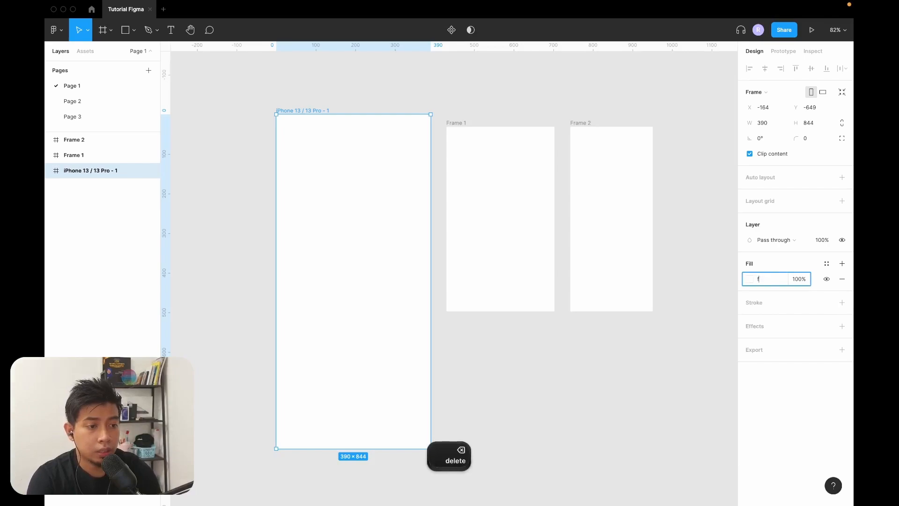
text(00)
key(Return)
text(f9)
key(Return)
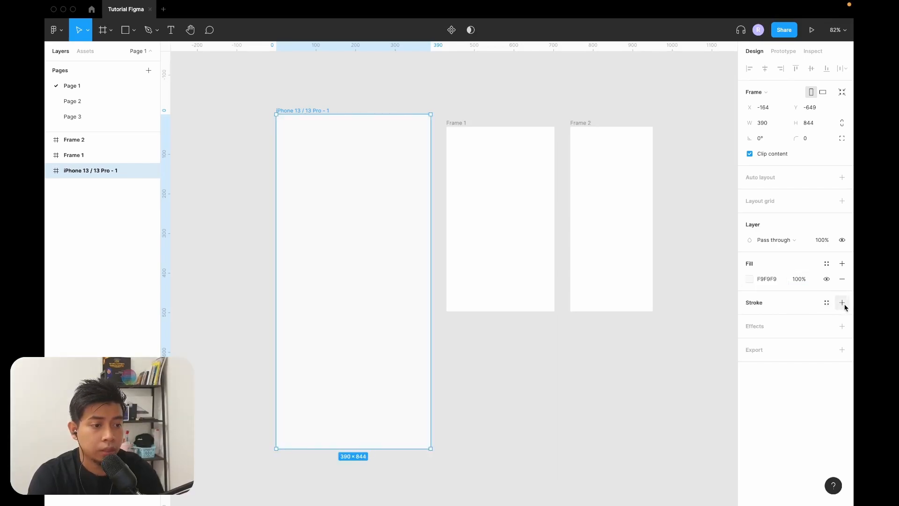
Add a black 1 px inside stroke and a drop shadow to the iPhone 13 / 13 Pro frame.
click(841, 303)
click(841, 357)
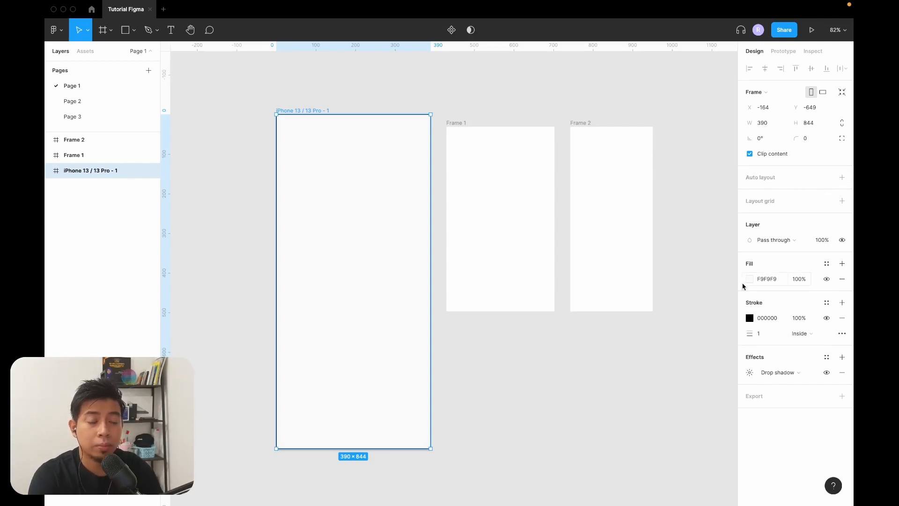
scroll(676, 398, left, 2)
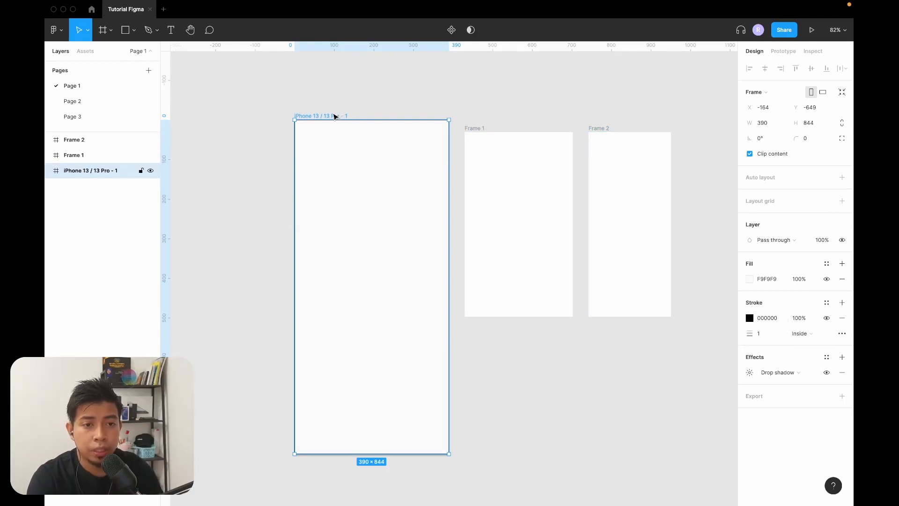
click(399, 101)
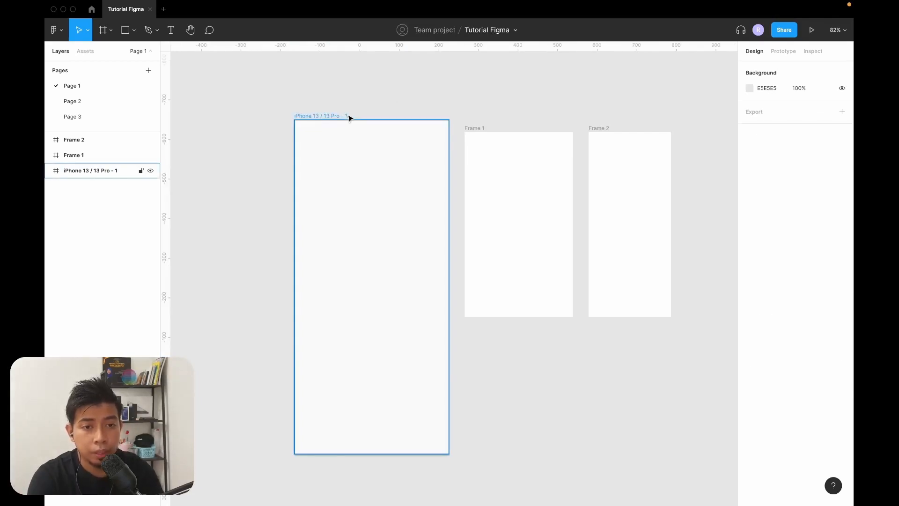
Rename the iPhone 13 / 13 Pro frame as Homepage through its label on the canvas.
click(308, 115)
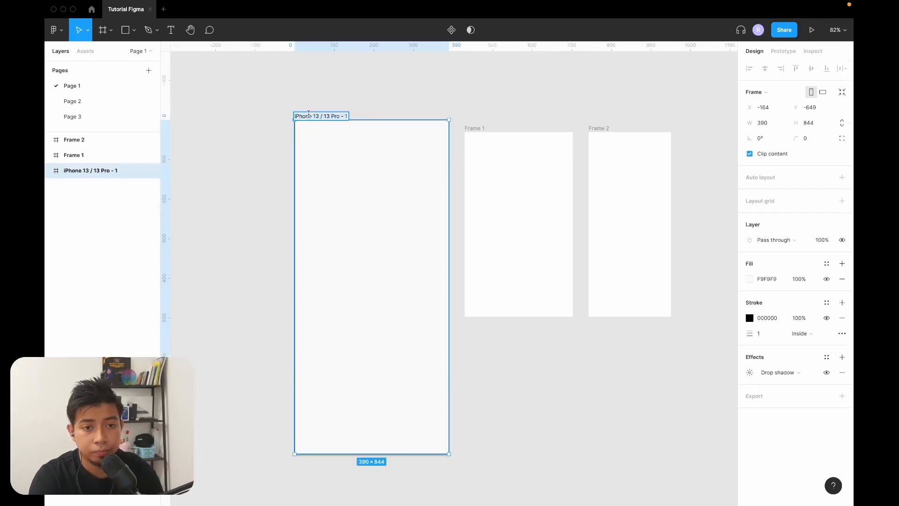
text(Homepage)
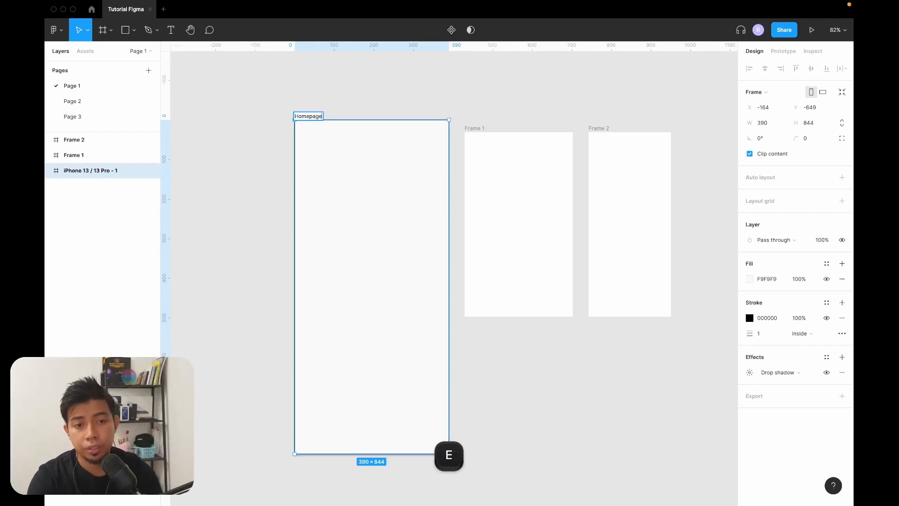
key(Return)
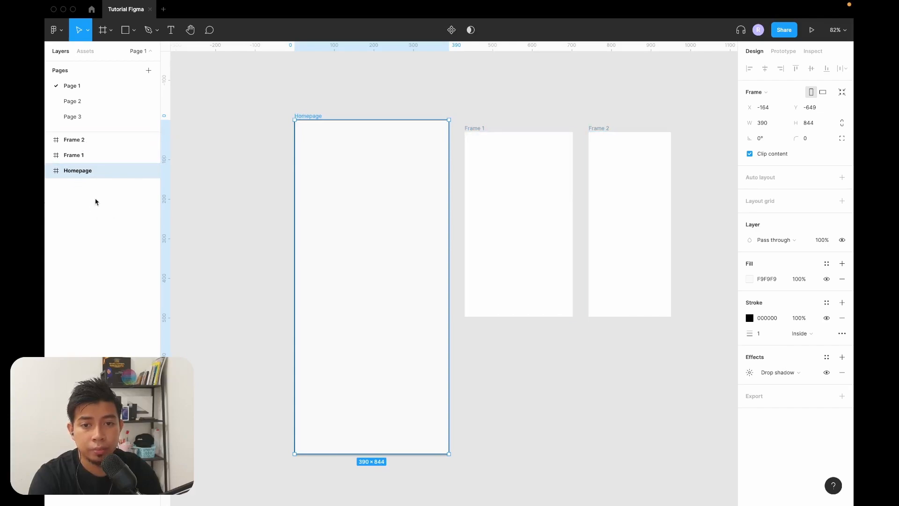
Rename the phone frame as Dashboard in the layer list.
double_click(80, 173)
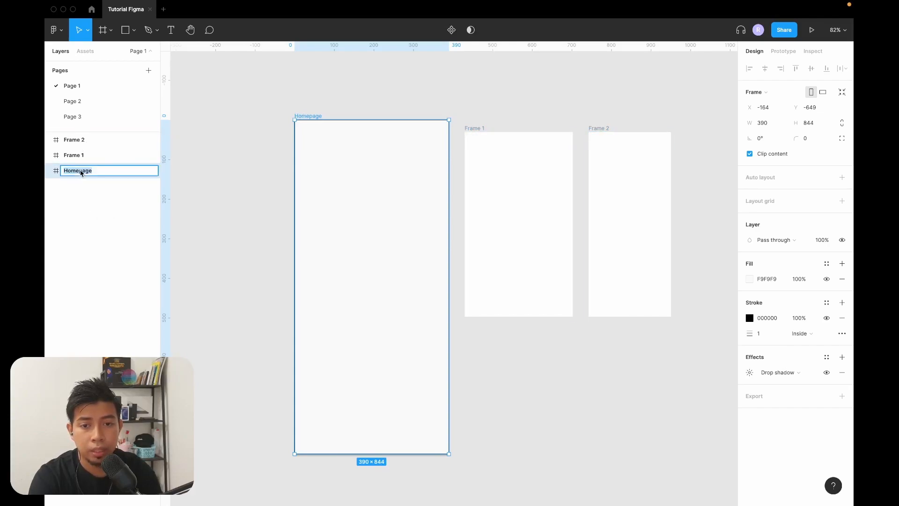
text(Dashboard)
key(Return)
click(545, 123)
Widen Frame 2 freehand to a square about 466 × 466.
scroll(545, 123, right, 2)
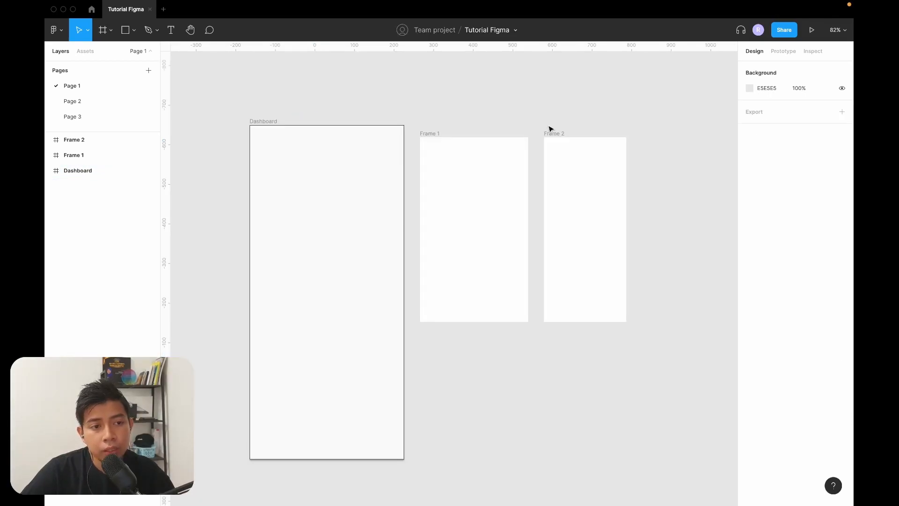
scroll(545, 122, right, 2)
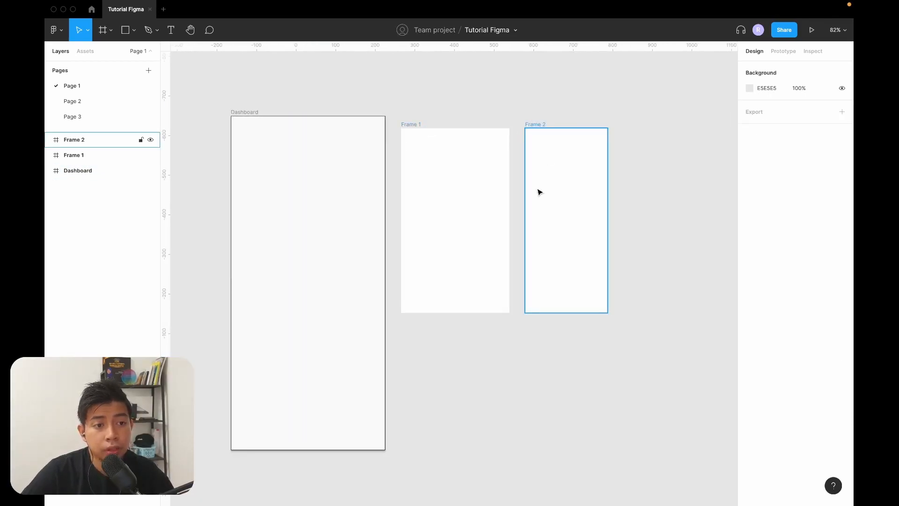
click(556, 163)
click(461, 164)
click(604, 168)
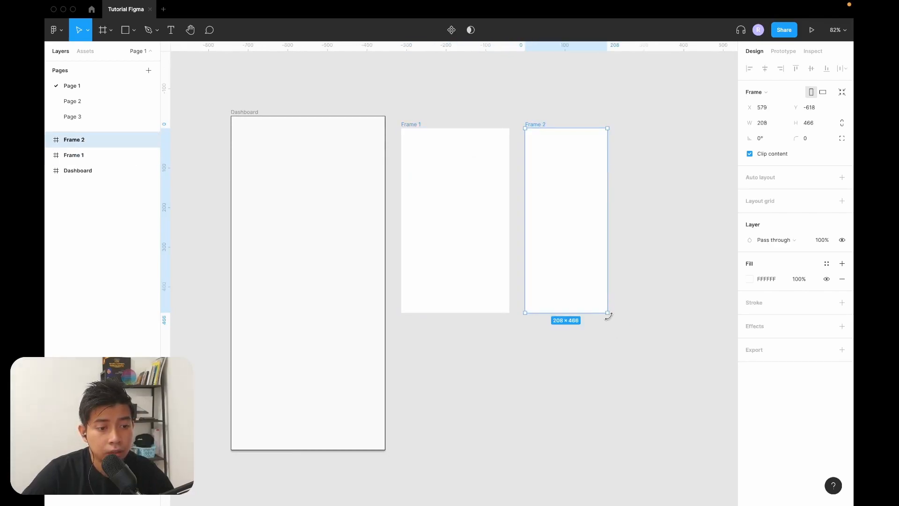
drag(607, 315, 698, 315)
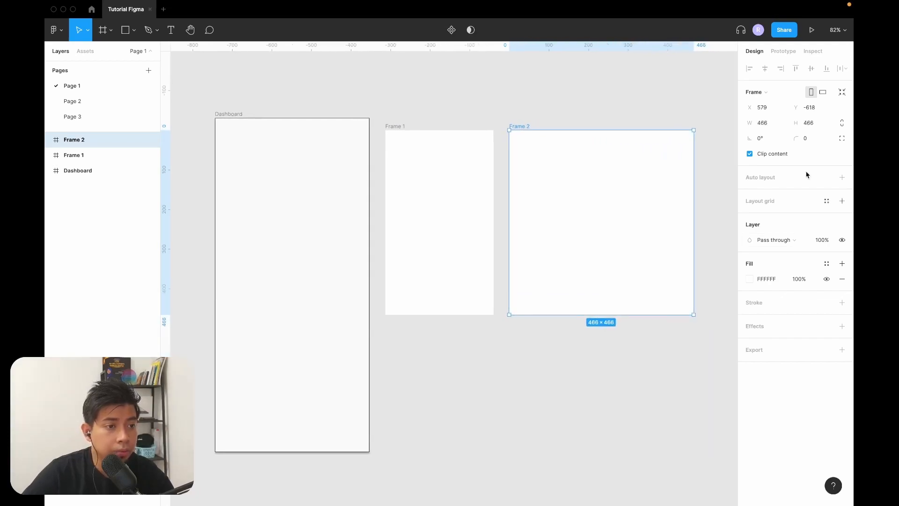
Set Frame 2's width to 400 and its height to 800.
click(764, 123)
text(400)
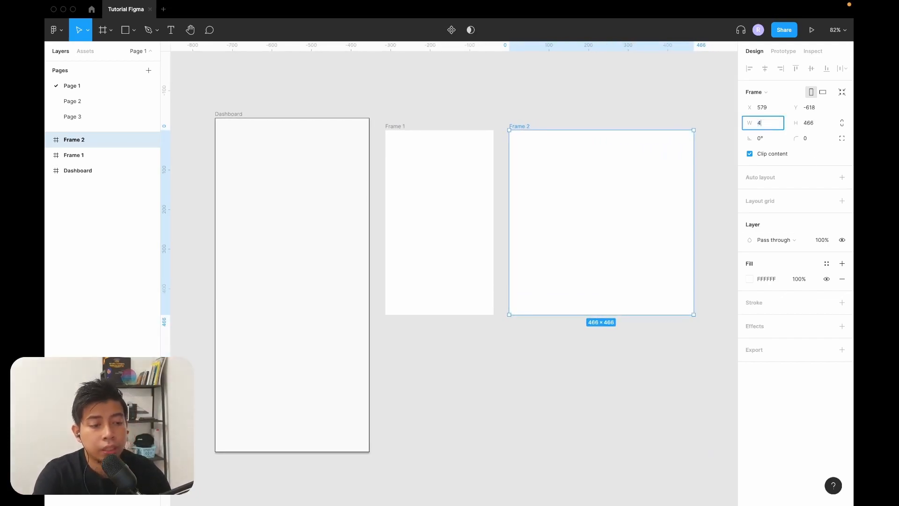
key(Tab)
text(800)
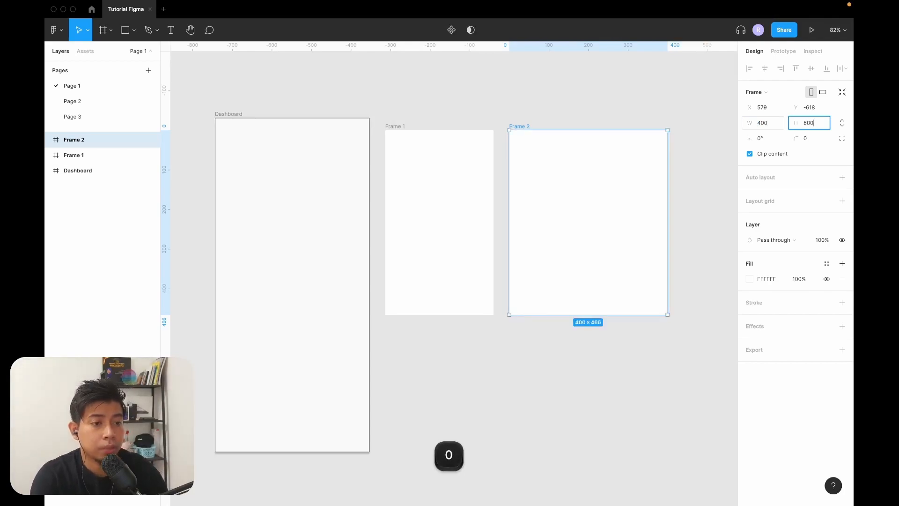
key(Return)
key(Escape)
Resize Frame 2 to the MacBook Pro 14" preset, 1512 × 982.
scroll(502, 131, right, 1)
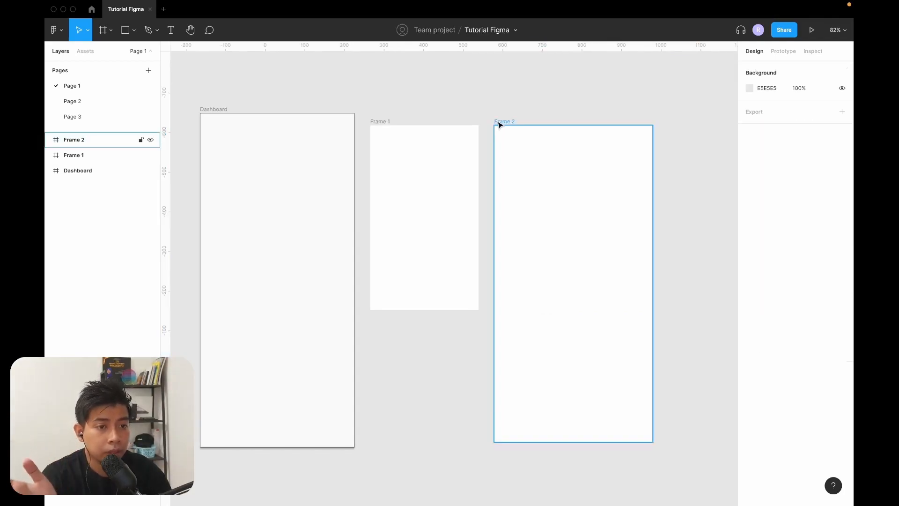
click(498, 121)
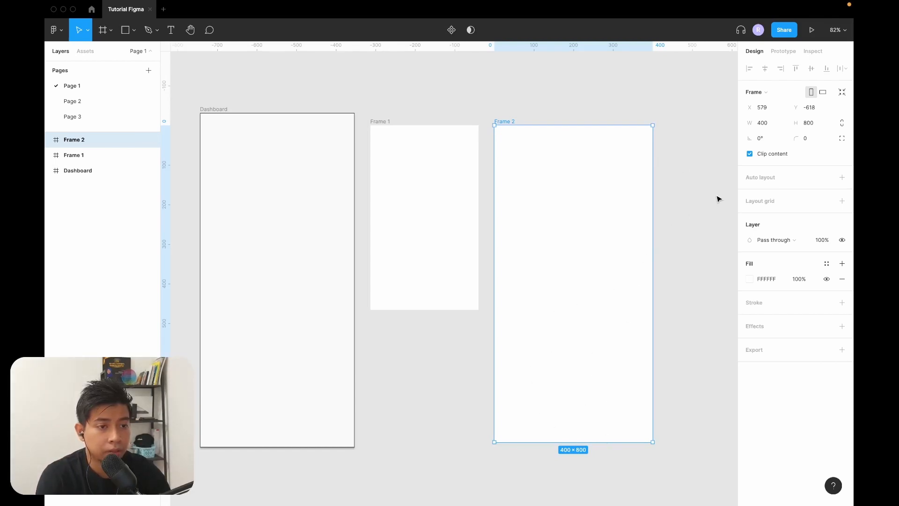
scroll(646, 139, right, 3)
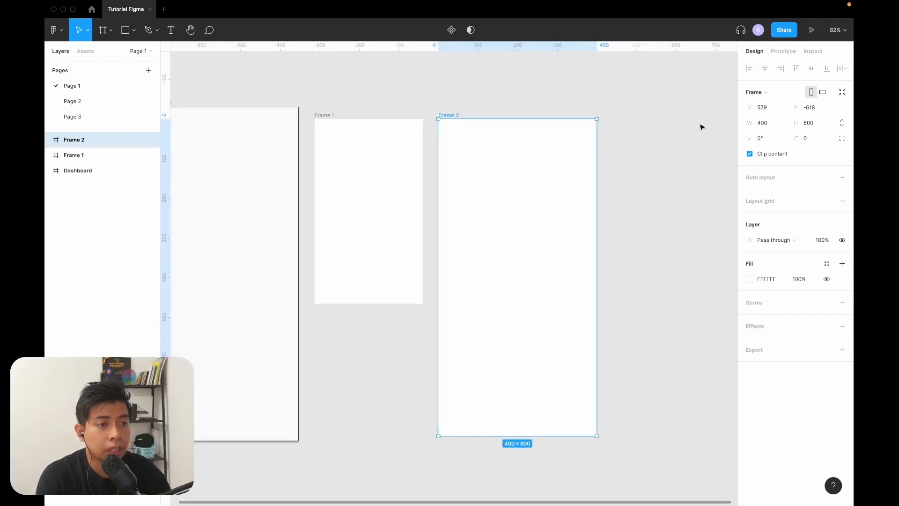
click(779, 96)
click(686, 113)
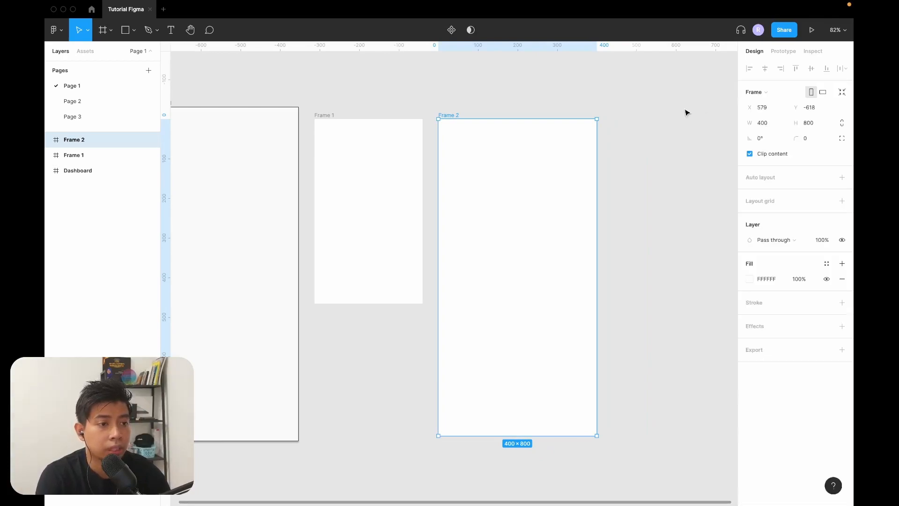
click(764, 94)
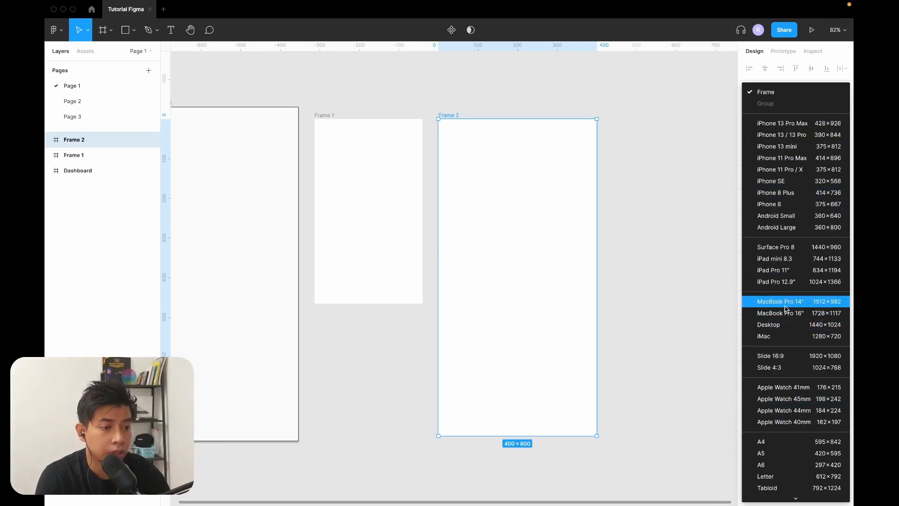
click(807, 305)
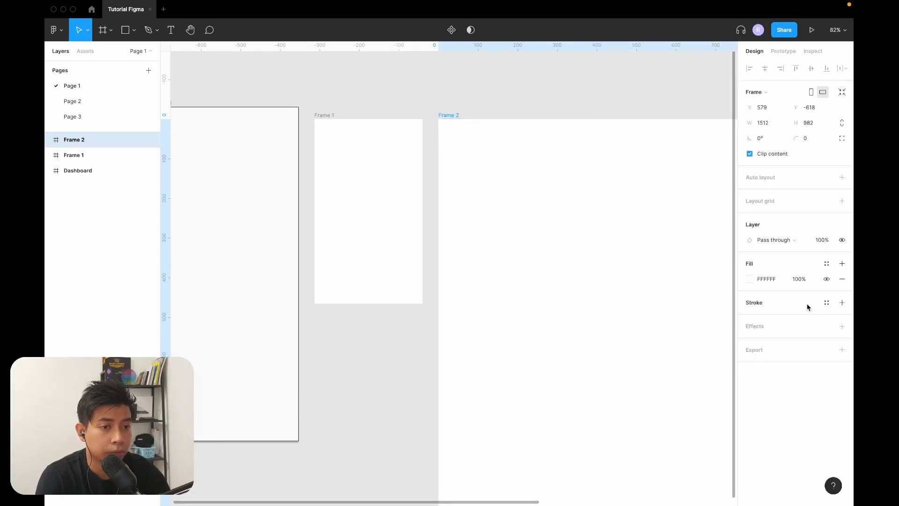
scroll(605, 231, down, 5)
scroll(604, 232, right, 5)
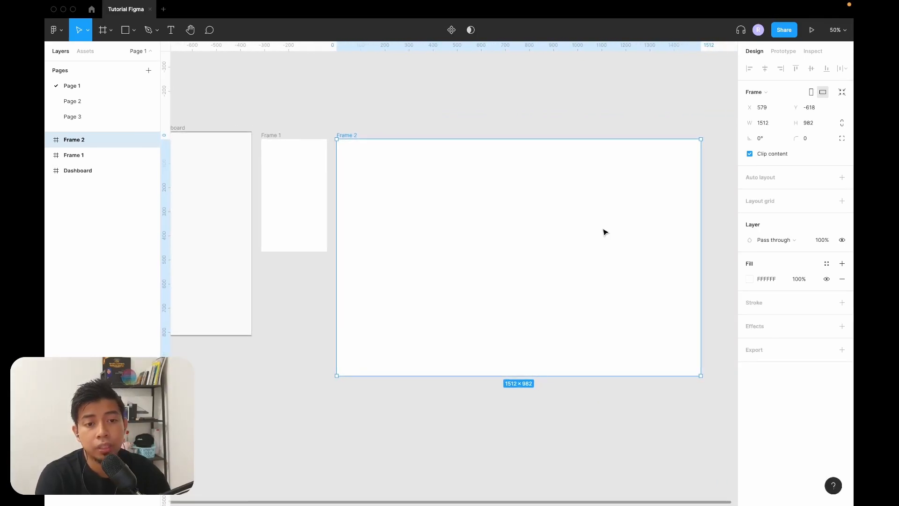
Switch the Dashboard frame to landscape orientation and move it below Frame 1.
scroll(604, 232, left, 3)
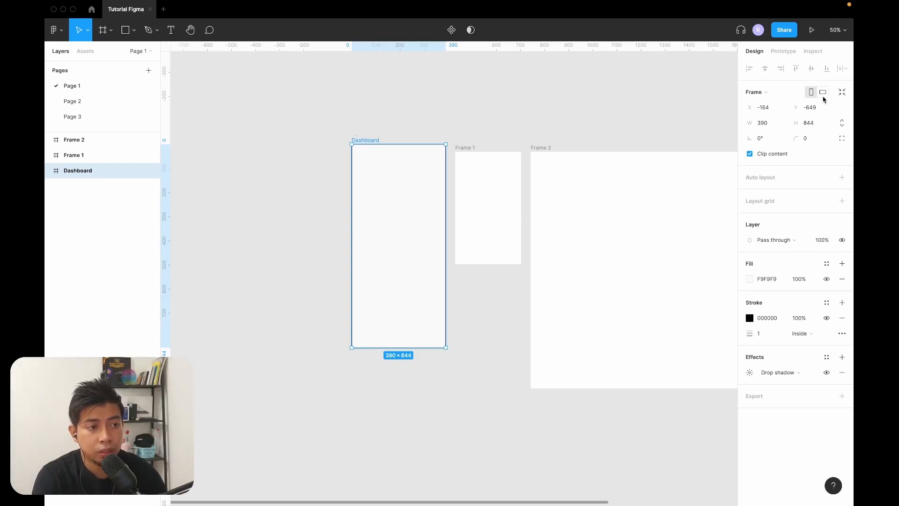
click(824, 93)
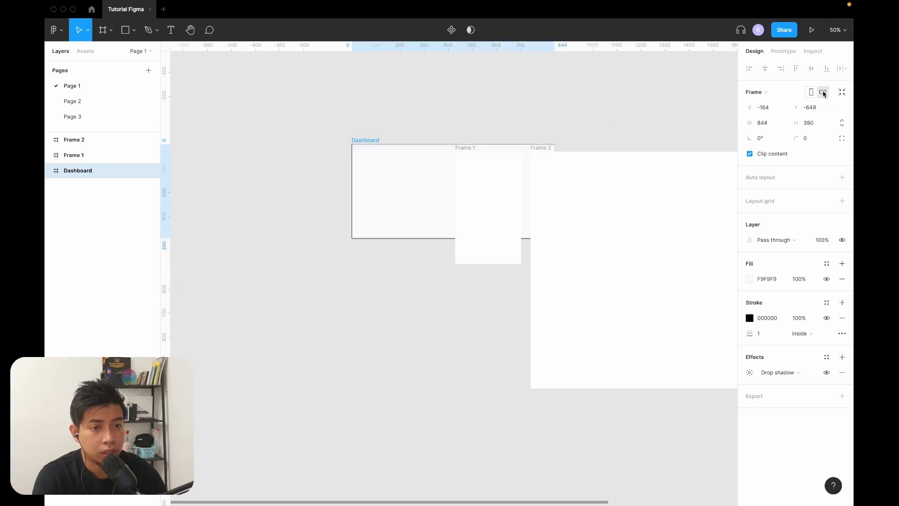
drag(372, 141, 337, 271)
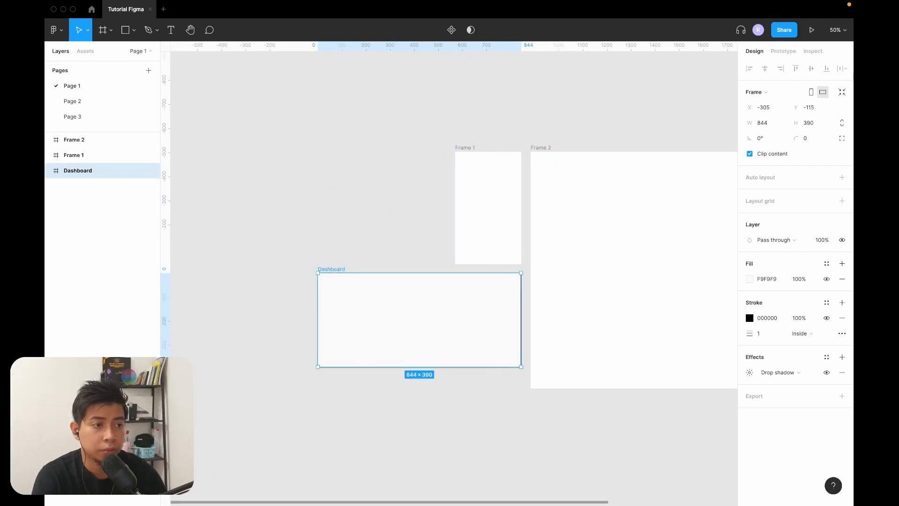
Return the Dashboard frame to portrait orientation and place it beside Frame 1 with their top edges aligned.
click(811, 93)
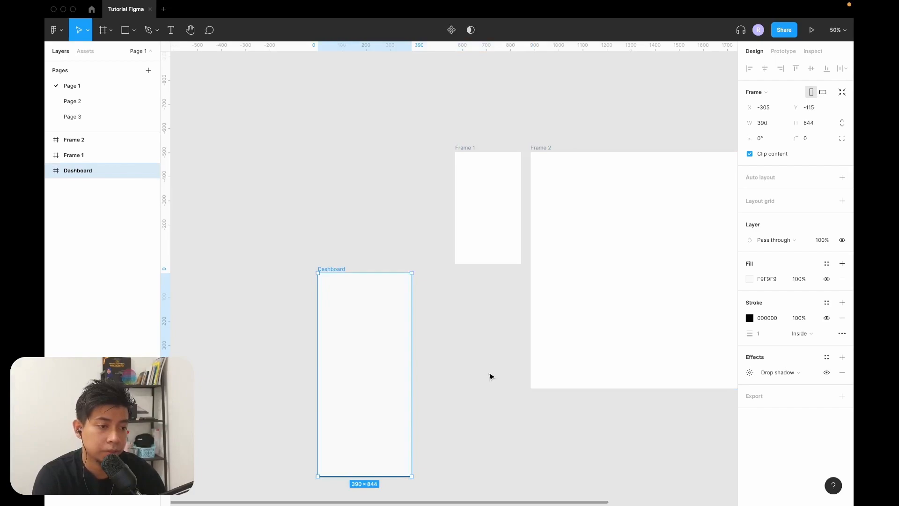
click(490, 375)
scroll(357, 136, up, 3)
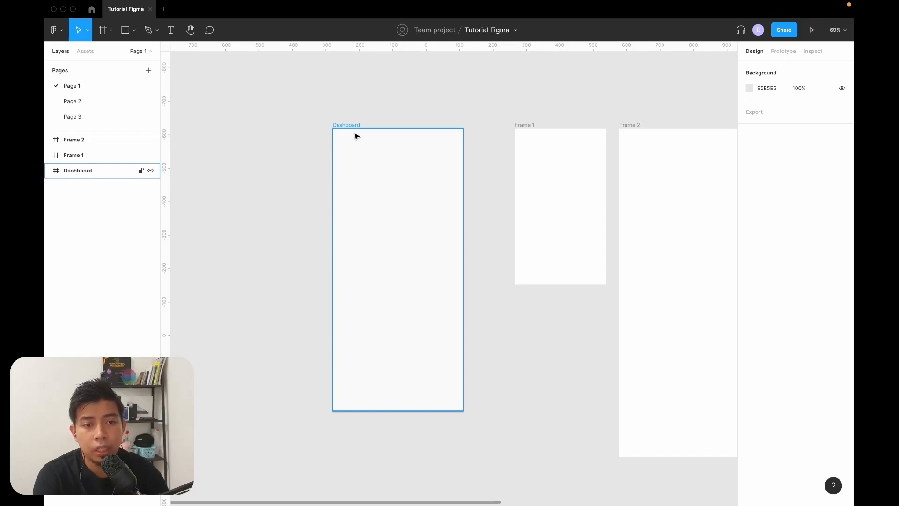
Draw a rectangle about 143 × 150 inside the Dashboard frame and add the text "hello" below it.
drag(365, 219, 408, 208)
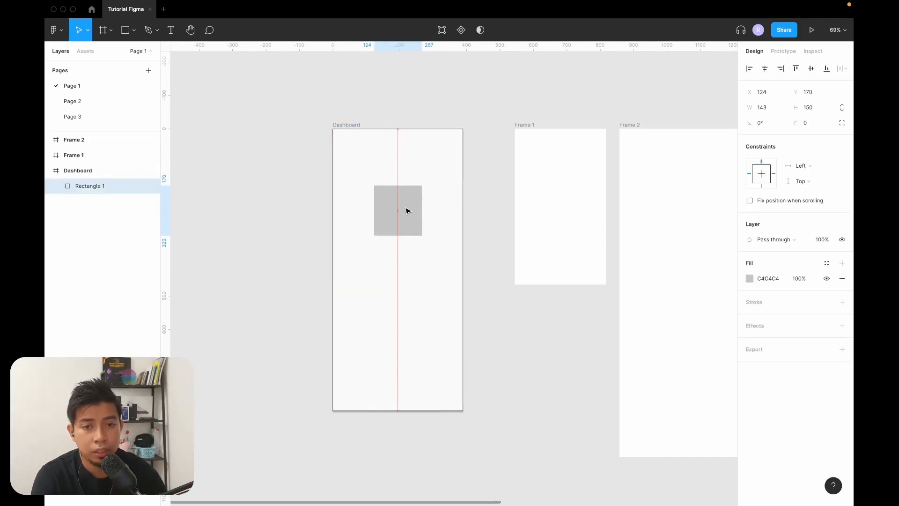
key(t)
click(388, 274)
text(hello)
key(Return)
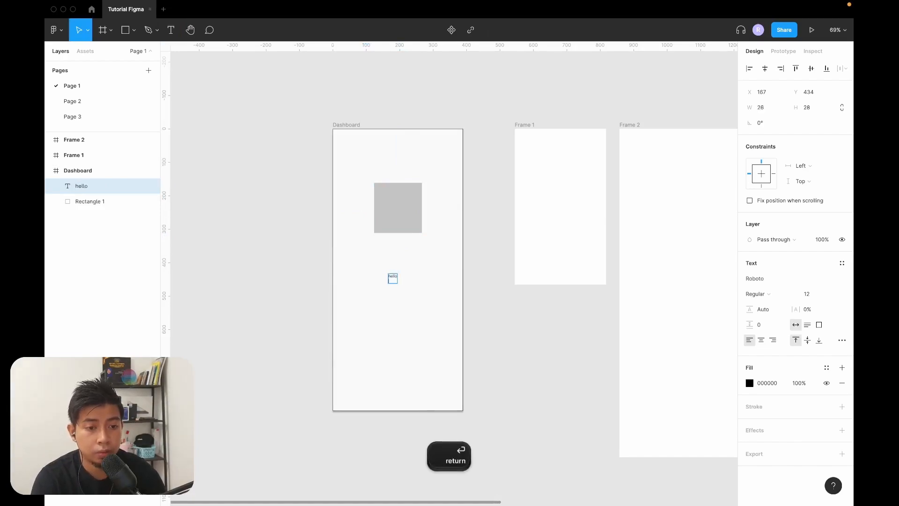
key(BackSpace)
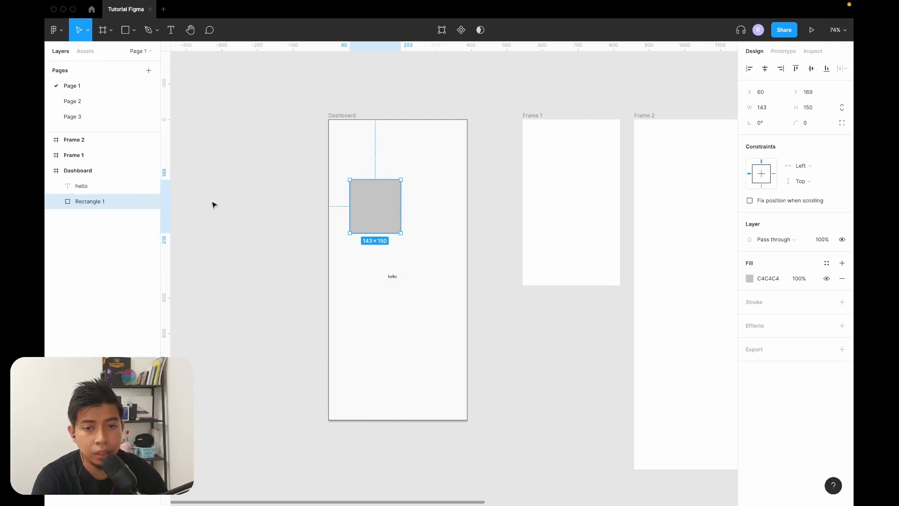
Move the Dashboard frame with its contents farther from Frame 1 and place the rectangle near the Dashboard's upper-left corner.
click(342, 117)
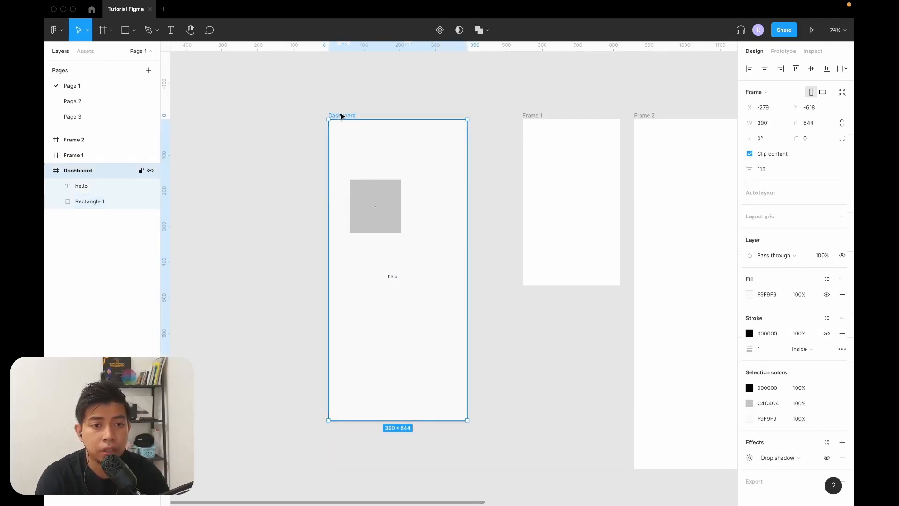
mouse_move(342, 116)
mouse_down()
mouse_move(347, 85)
mouse_move(292, 147)
mouse_move(359, 169)
mouse_move(339, 98)
mouse_move(342, 149)
mouse_move(270, 106)
mouse_move(345, 148)
mouse_move(334, 116)
mouse_up()
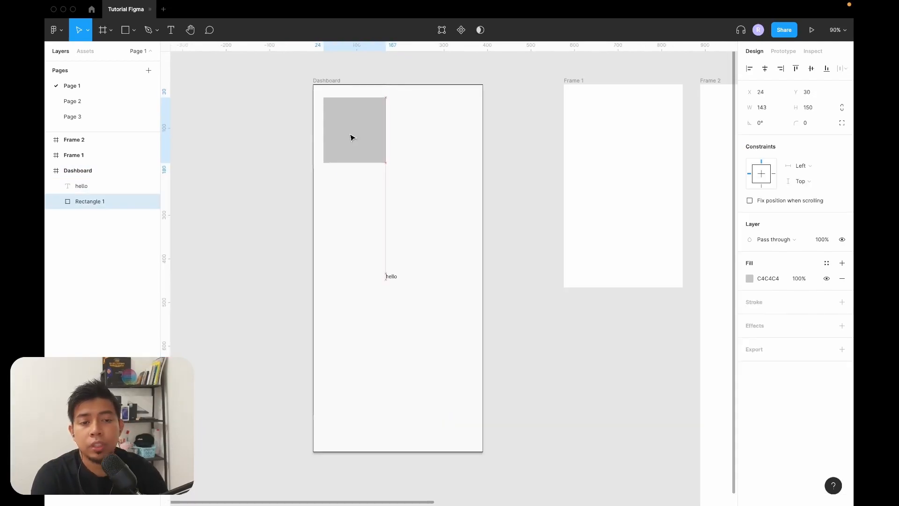
drag(352, 137, 352, 137)
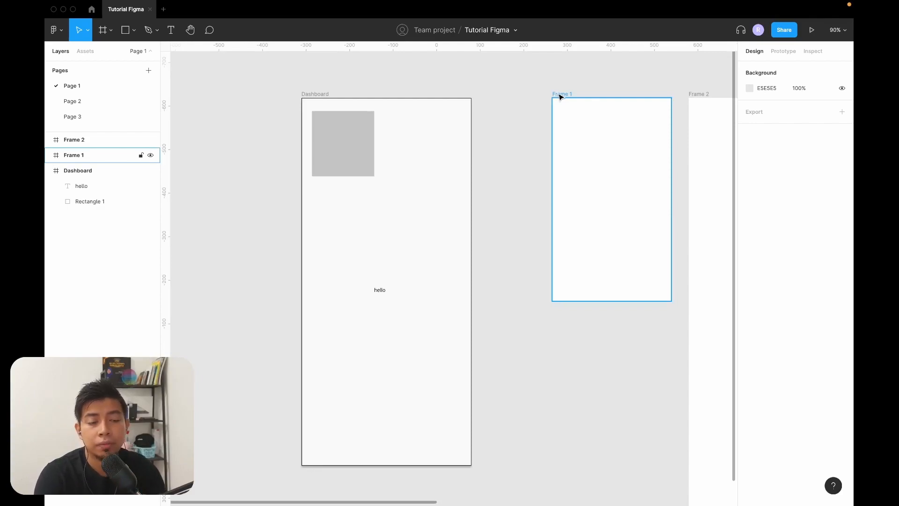
Nest Frame 1 inside the Dashboard frame below the grey rectangle, at about X 59, Y 234.
drag(561, 97, 552, 97)
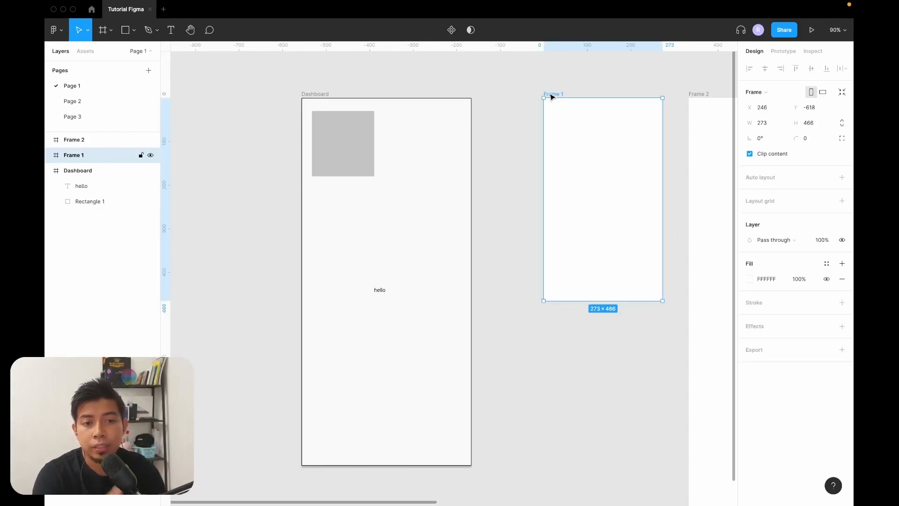
drag(551, 97, 423, 191)
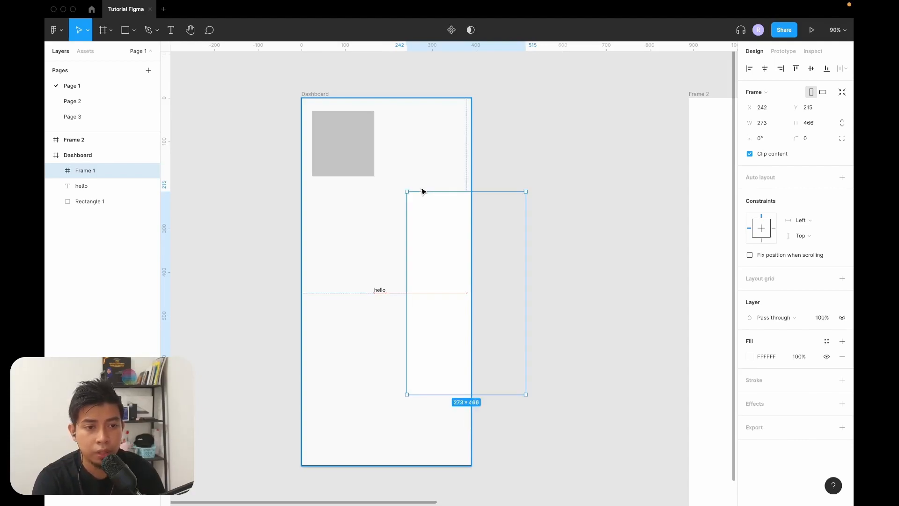
drag(422, 191, 340, 197)
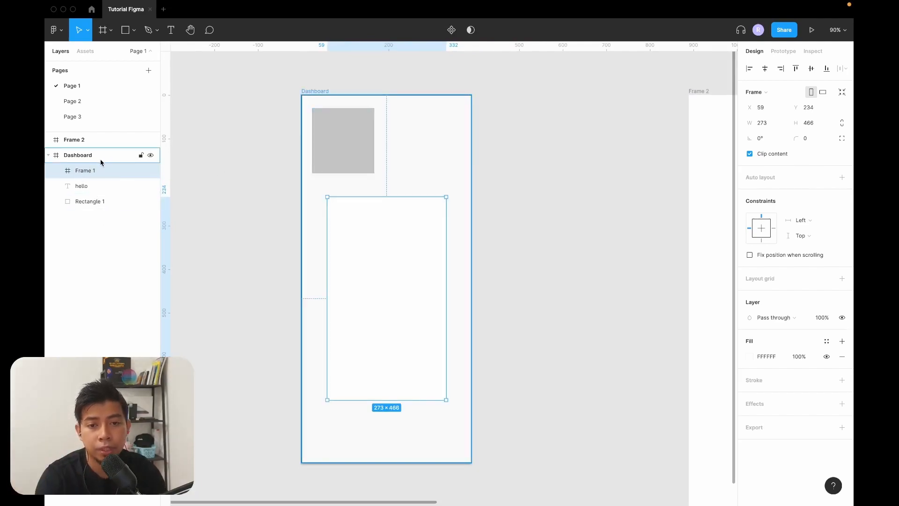
click(523, 304)
Group the two loose rectangles beside the Dashboard frame and undo the grouping.
scroll(524, 305, down, 1)
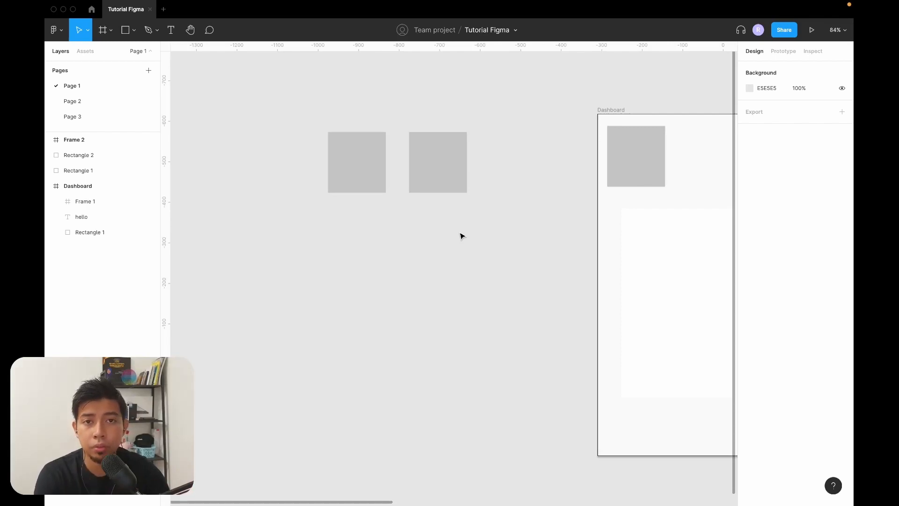
drag(292, 100, 528, 292)
click(513, 125)
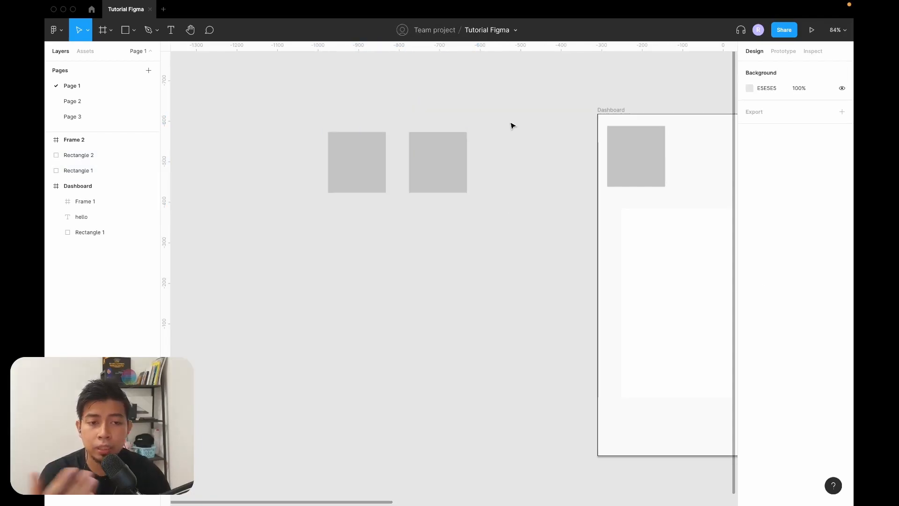
drag(485, 106, 283, 257)
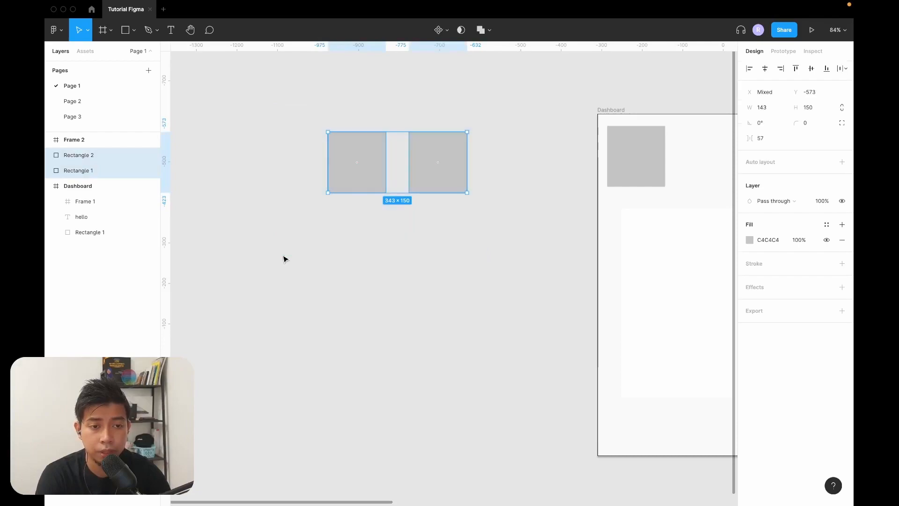
right_click(377, 153)
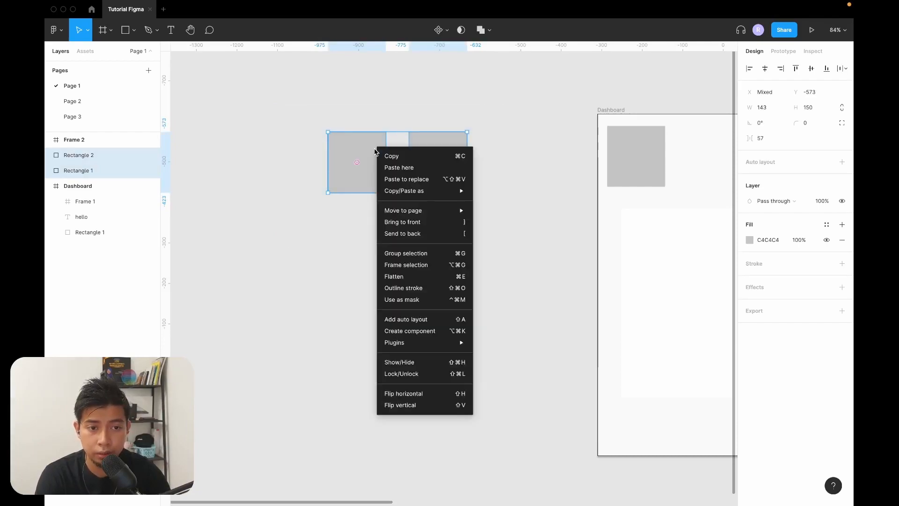
click(425, 254)
key(super+z)
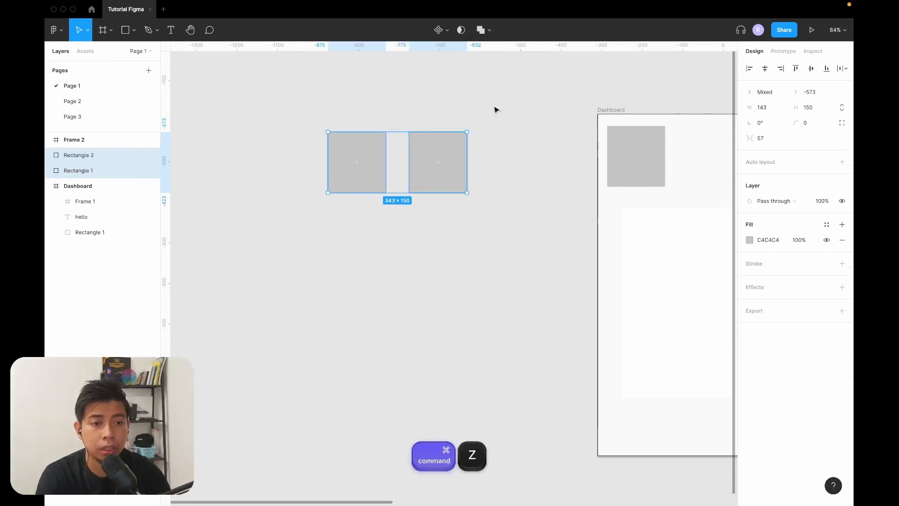
Group the two loose rectangles again and move the group a short distance toward the Dashboard frame.
click(497, 110)
drag(519, 107, 273, 285)
key(super)
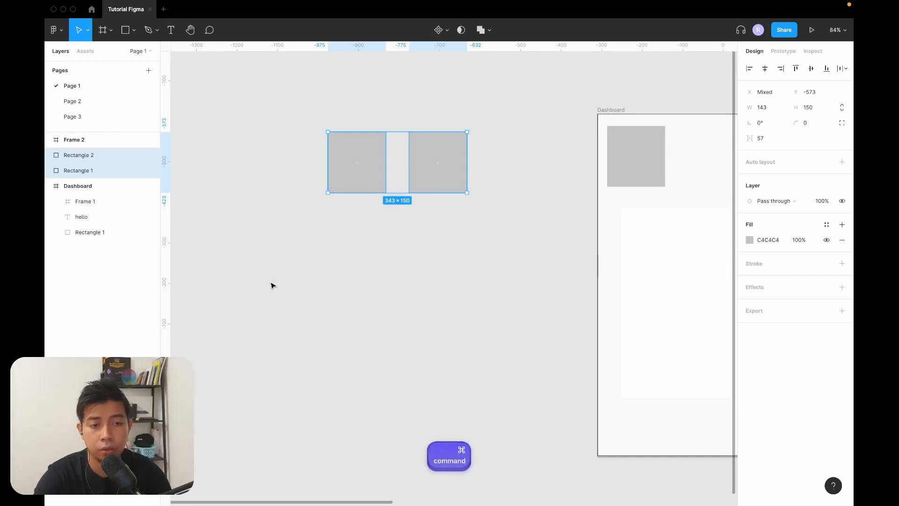
key(super+g)
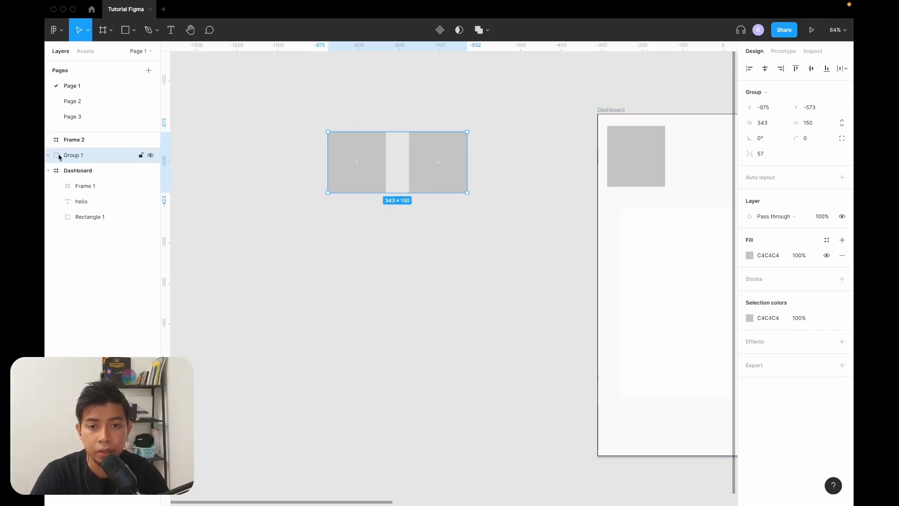
drag(417, 141, 424, 161)
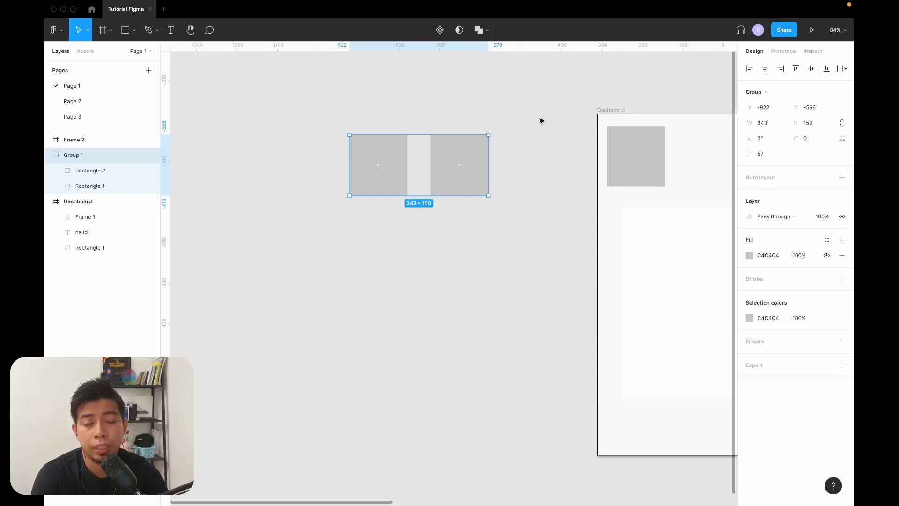
Move one rectangle within the group diagonally below the other with a gap, making the group about 250 × 416.
drag(451, 157, 412, 197)
click(417, 155)
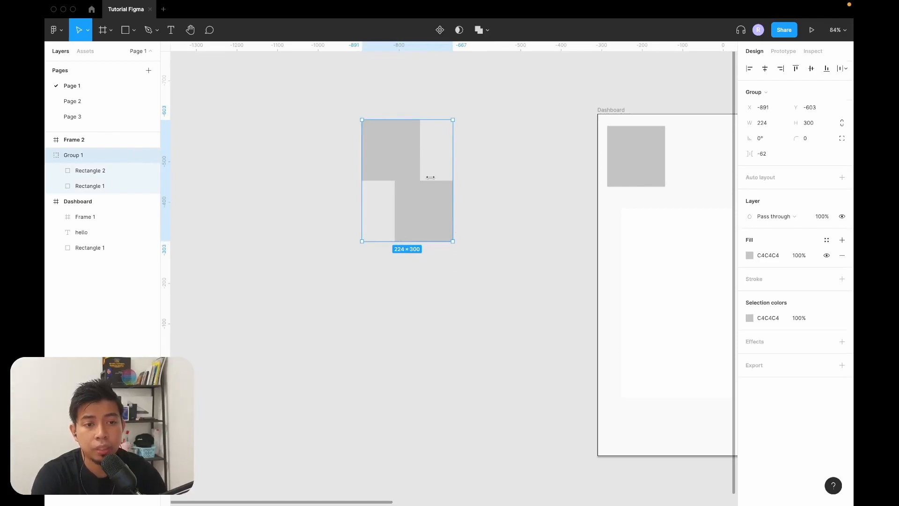
double_click(428, 203)
drag(428, 202, 432, 241)
click(455, 178)
Set the whole group's fill to FFFFFF and add a black 1 px inside stroke to it.
click(438, 243)
click(773, 257)
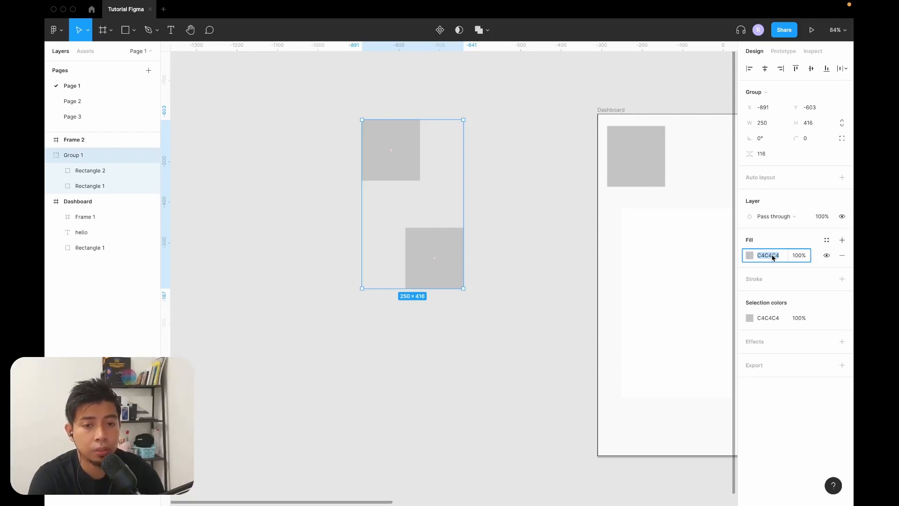
text(ff)
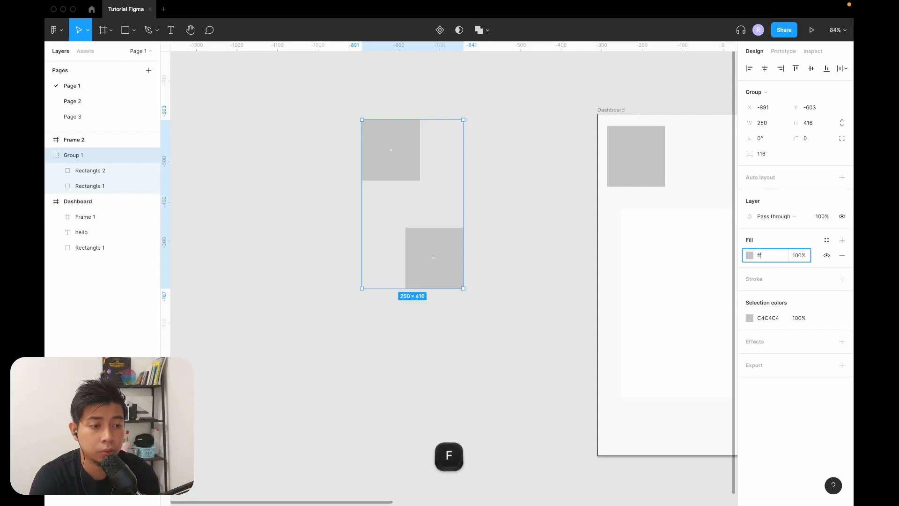
key(Return)
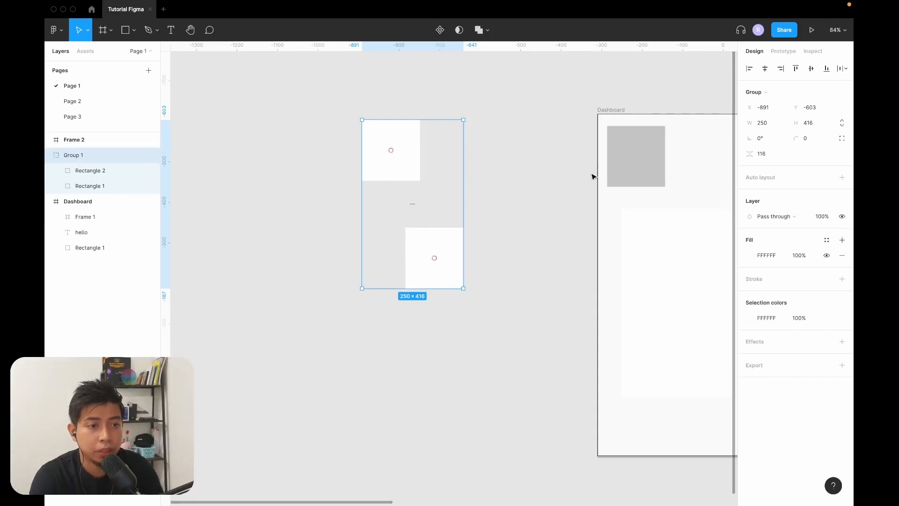
scroll(495, 214, right, 2)
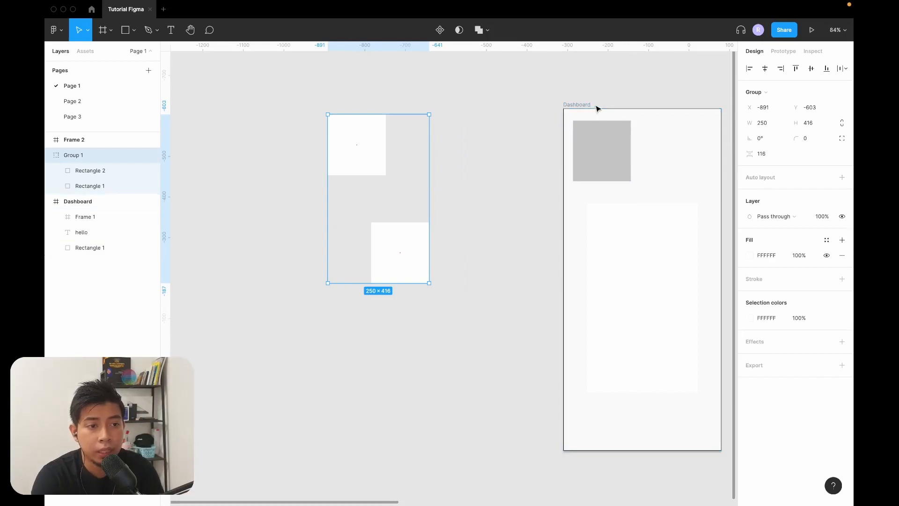
click(842, 279)
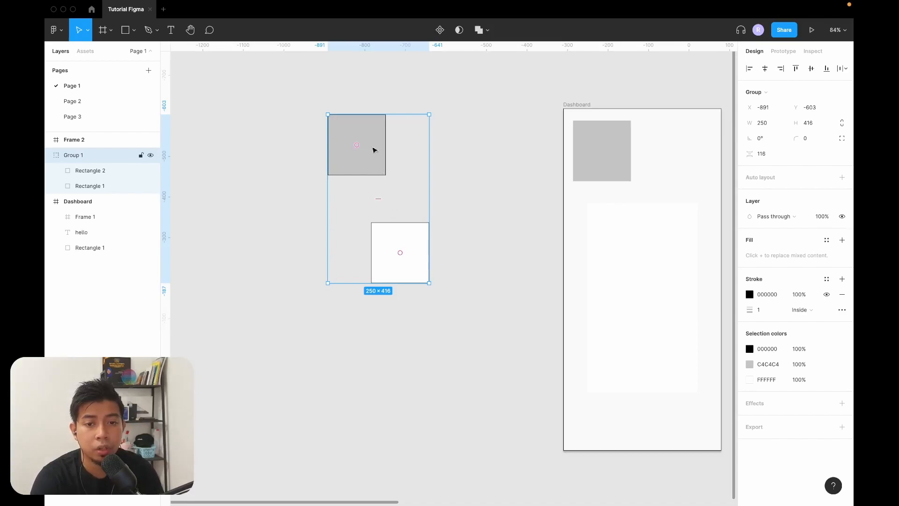
Enlarge the group freehand from its lower-right corner so both rectangles scale with it.
click(404, 199)
click(417, 260)
drag(429, 283, 506, 402)
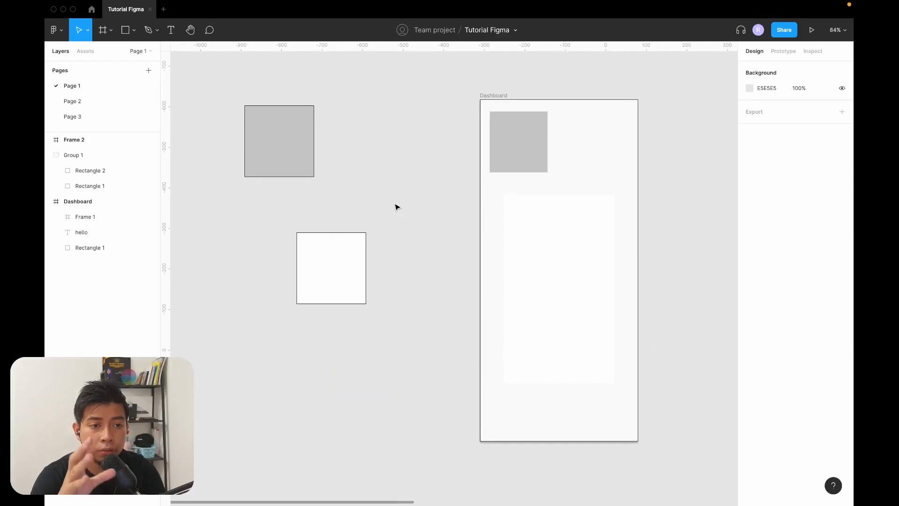
scroll(396, 207, right, 1)
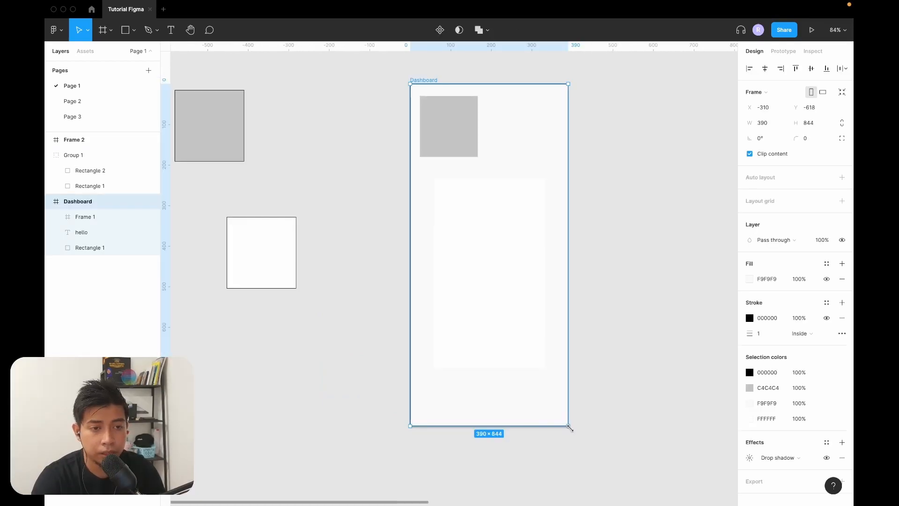
Resize the Dashboard frame freehand from its lower-right corner down to about 140 × 547, cutting across the objects inside it.
mouse_move(568, 428)
mouse_down()
mouse_move(651, 475)
mouse_move(649, 387)
mouse_move(546, 430)
mouse_move(599, 458)
mouse_move(604, 442)
mouse_move(571, 435)
mouse_up()
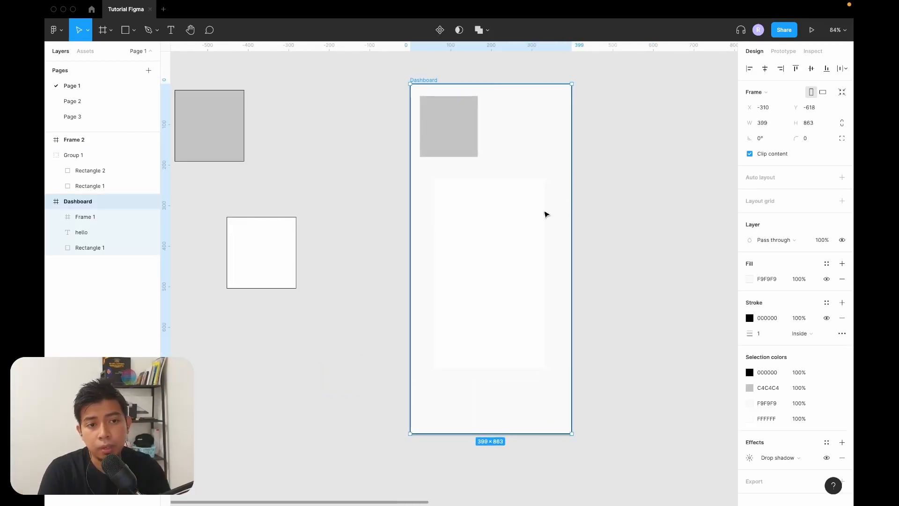
click(457, 129)
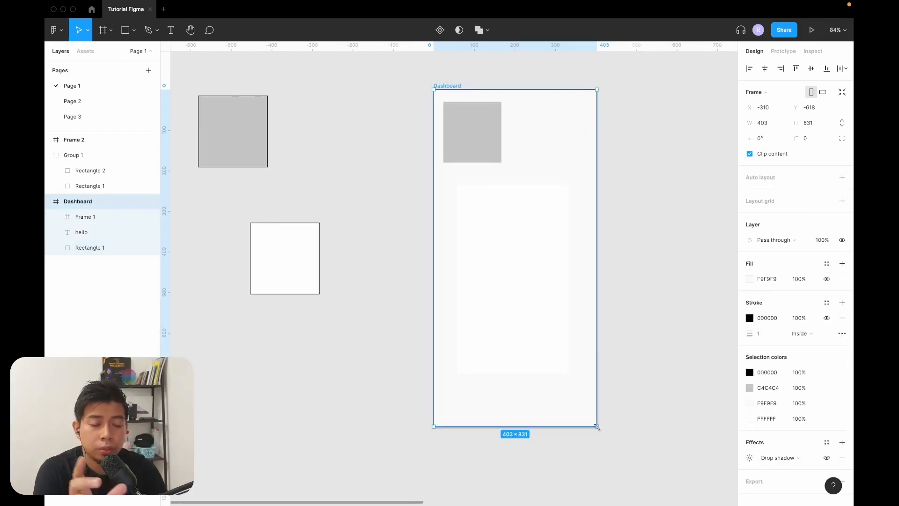
drag(597, 427, 597, 414)
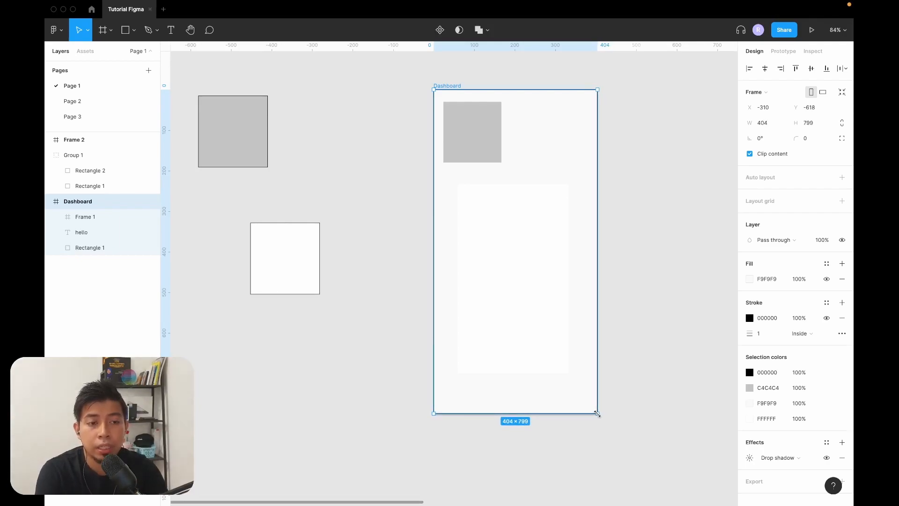
drag(598, 414, 490, 311)
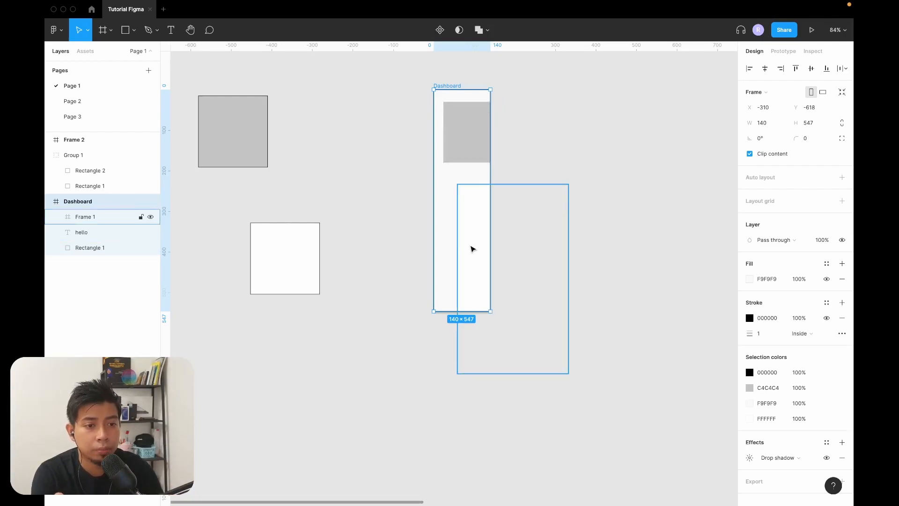
Turn the Dashboard frame's Clip content option off and back on, and widen the frame to about 211 × 547.
click(472, 248)
click(475, 128)
click(459, 95)
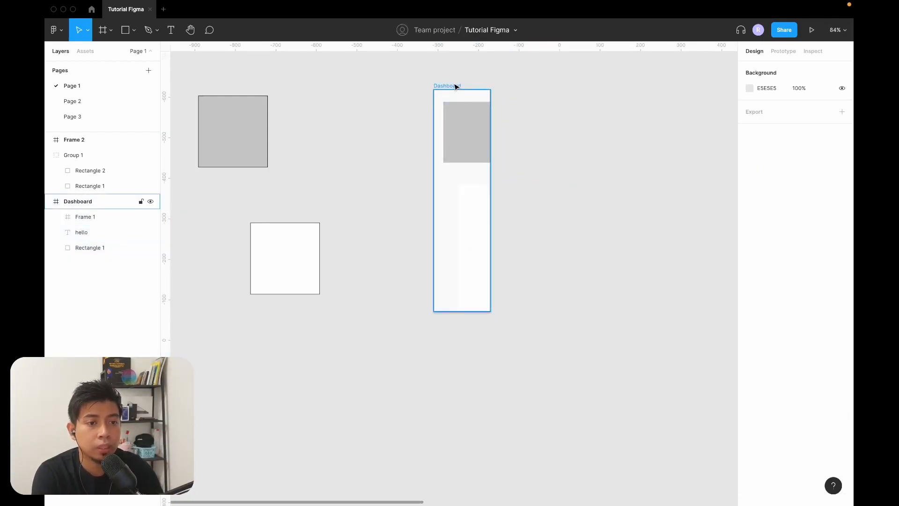
click(456, 87)
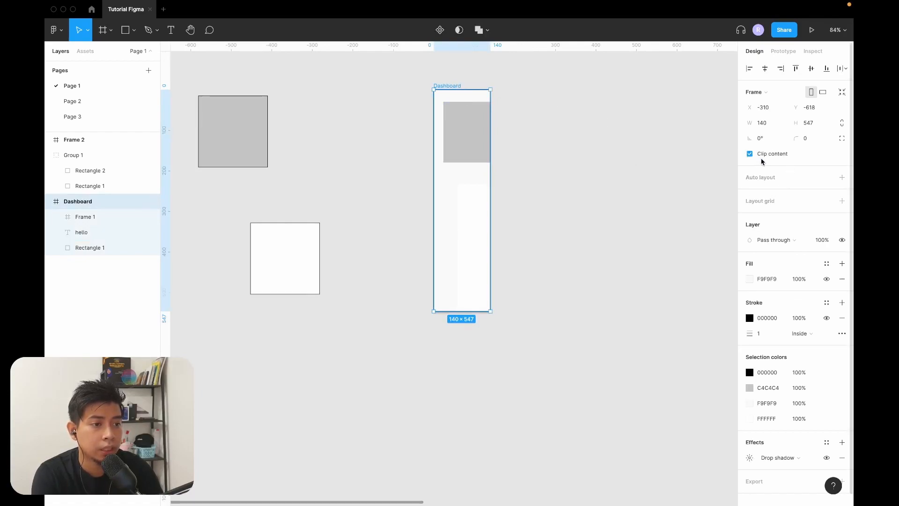
click(750, 155)
click(749, 154)
drag(491, 311, 519, 311)
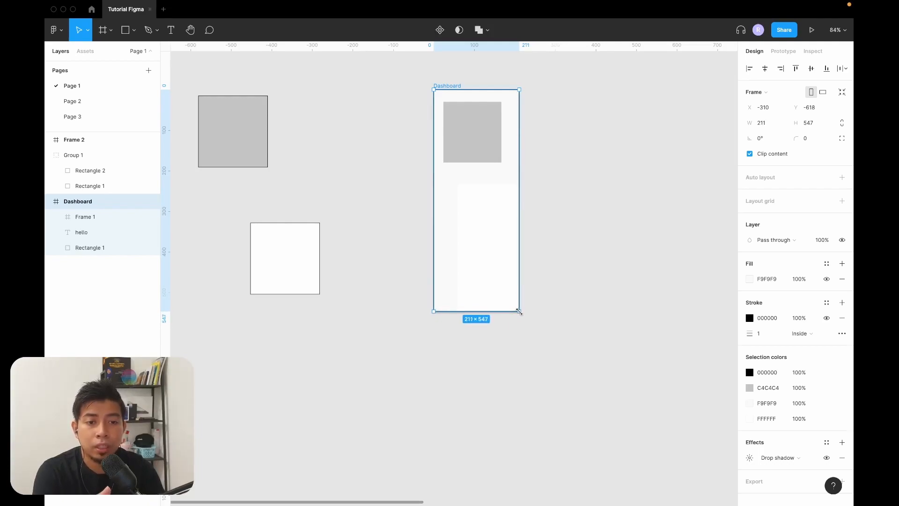